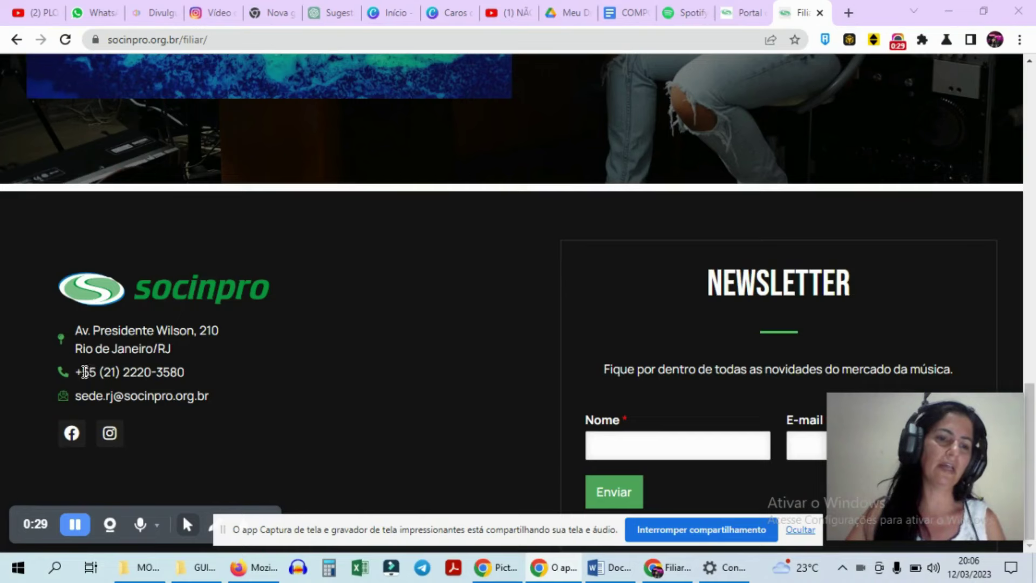
Examine the Filiação page's downloadable affiliation forms, the Filie-se Agora form and the association's contact details
click(226, 372)
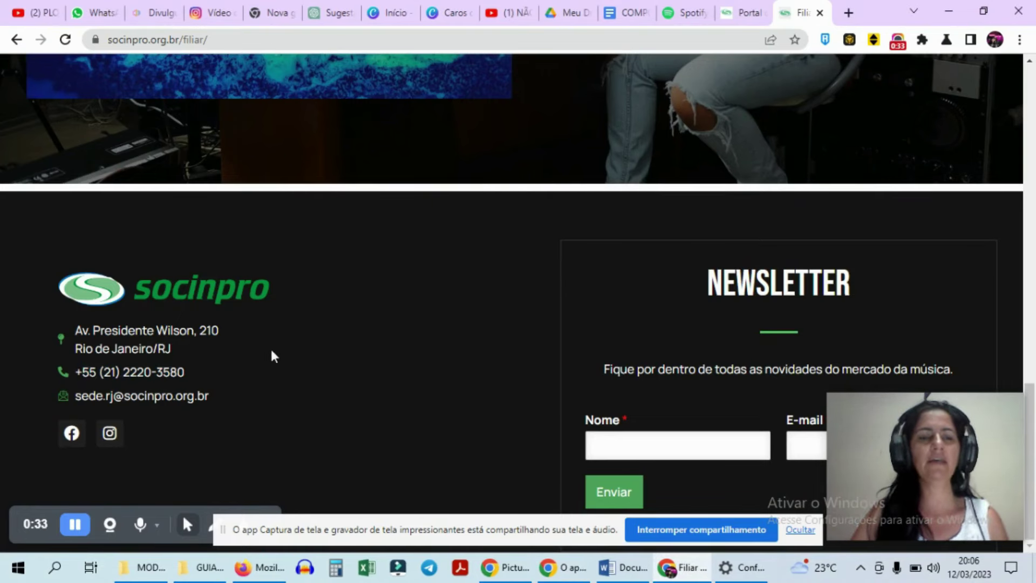
scroll(495, 328, up, 10)
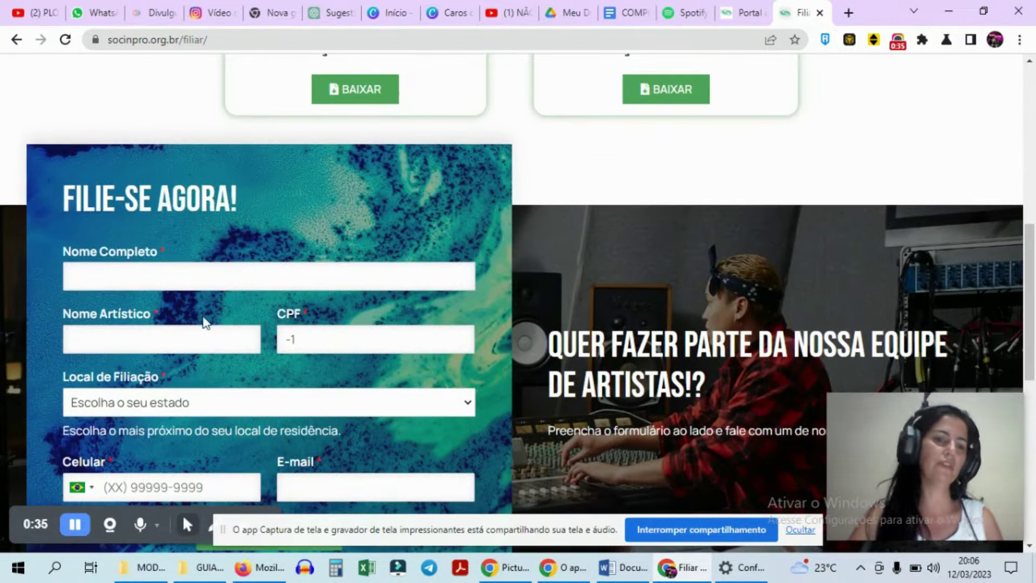
scroll(259, 312, down, 1)
scroll(294, 299, up, 7)
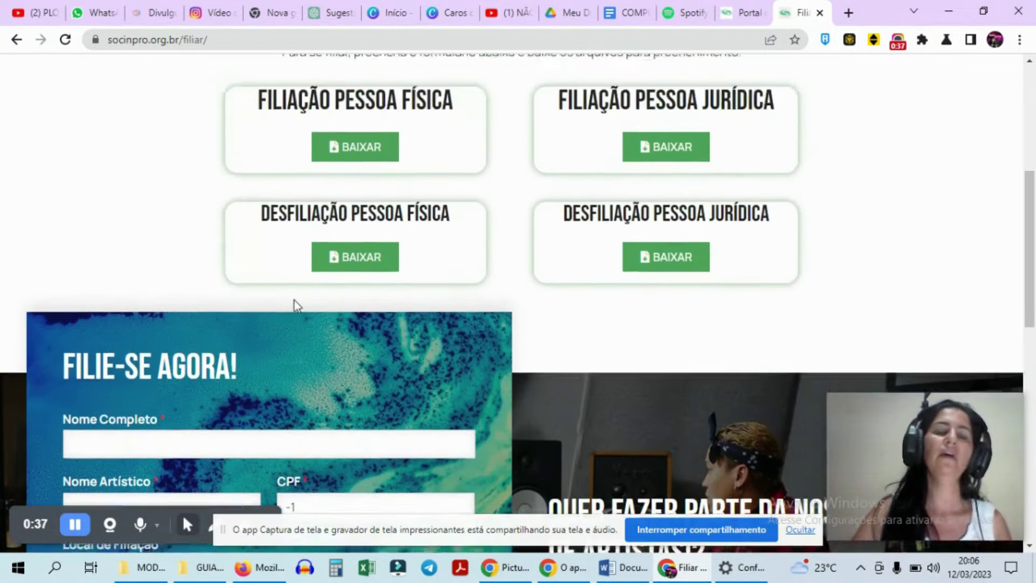
scroll(294, 300, down, 3)
scroll(294, 300, down, 12)
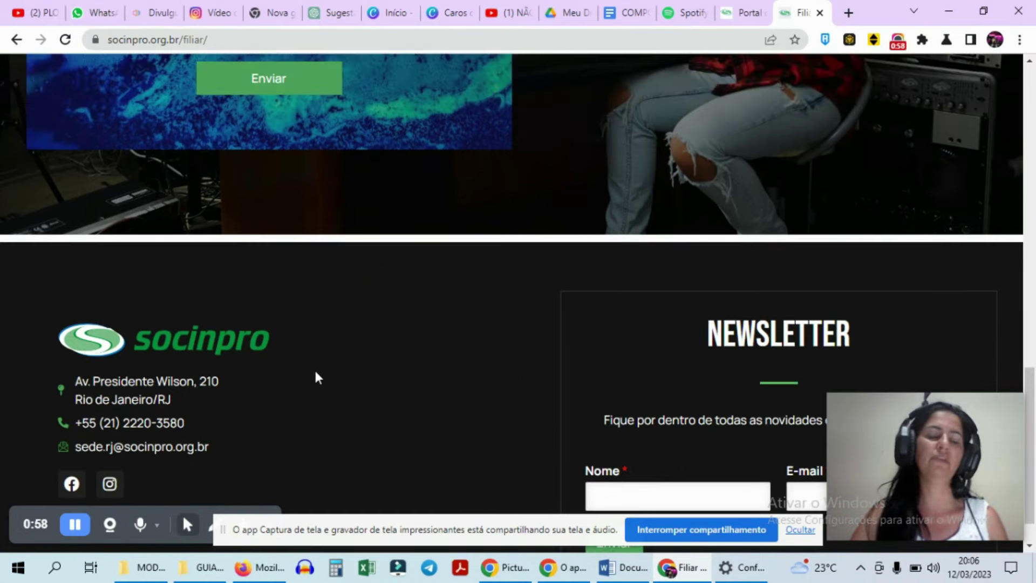
scroll(320, 348, up, 7)
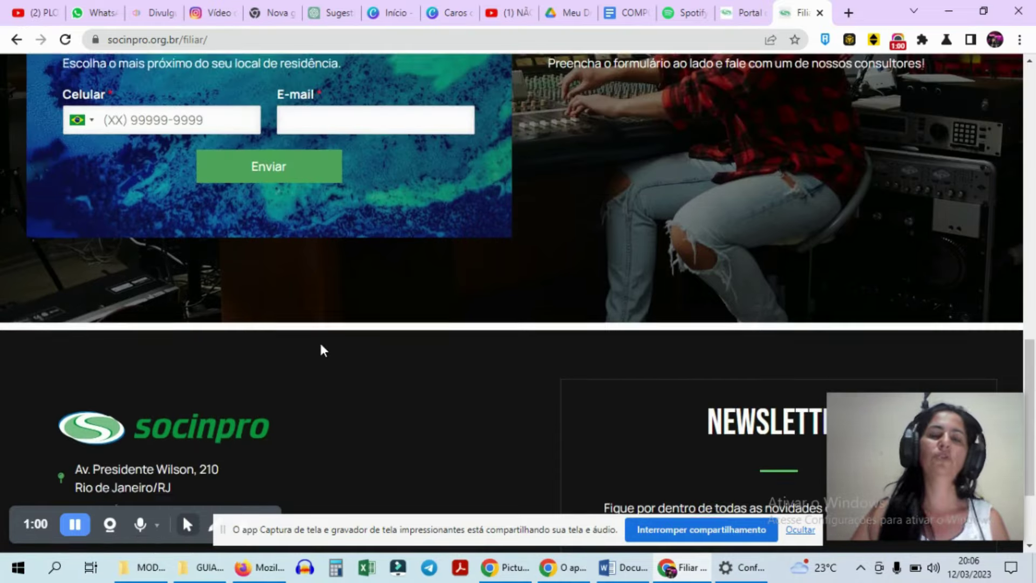
scroll(286, 258, up, 8)
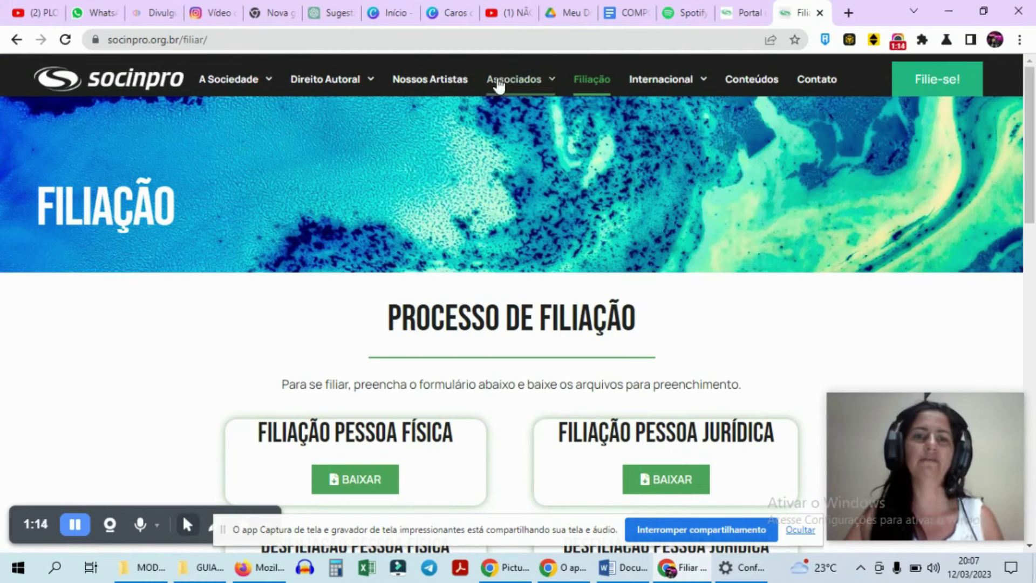
Go to the Portal do Associado and bring up its Cadastre-se form to review the fields required for registration
mouse_move(553, 85)
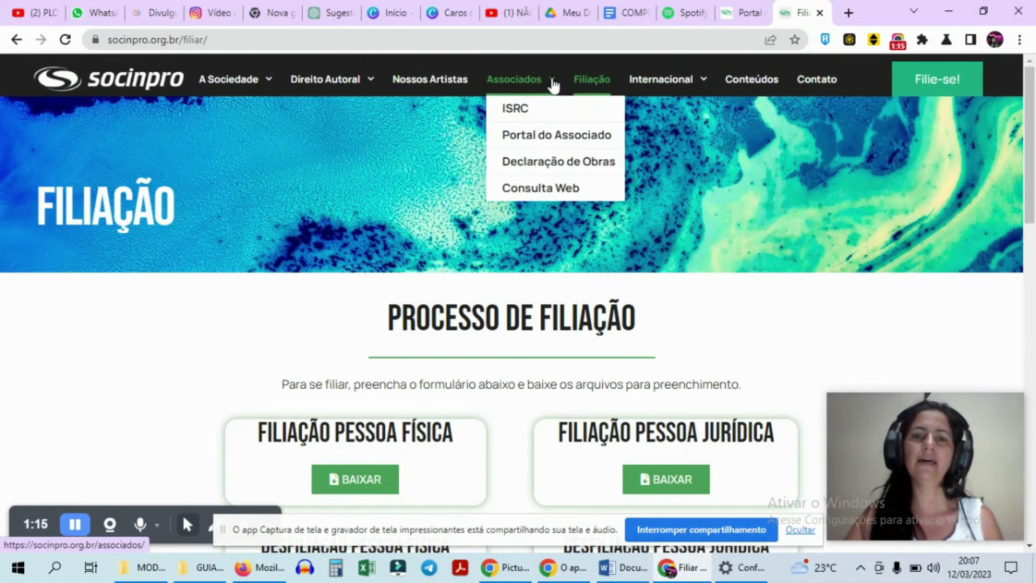
click(578, 139)
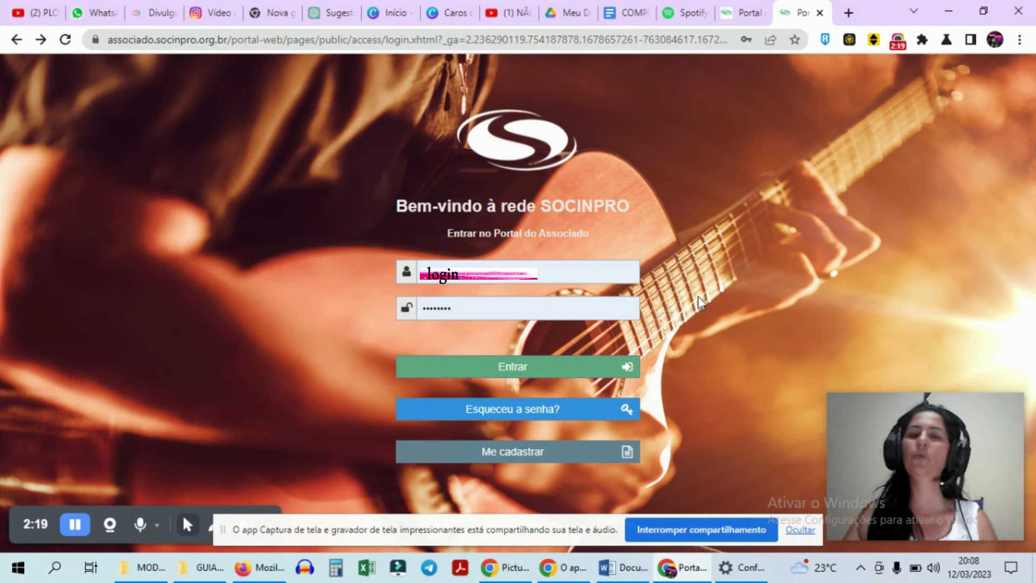
click(520, 460)
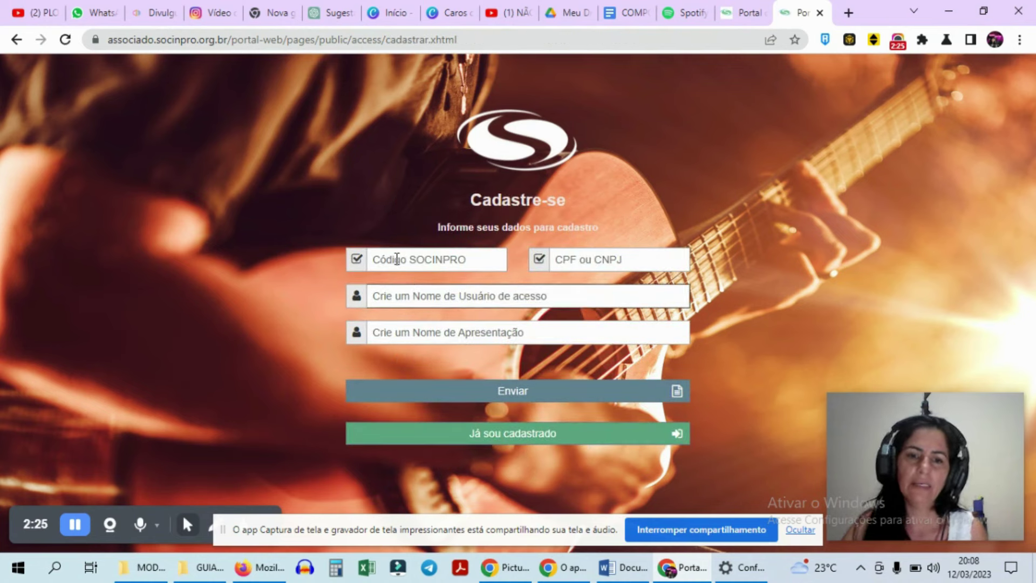
click(377, 271)
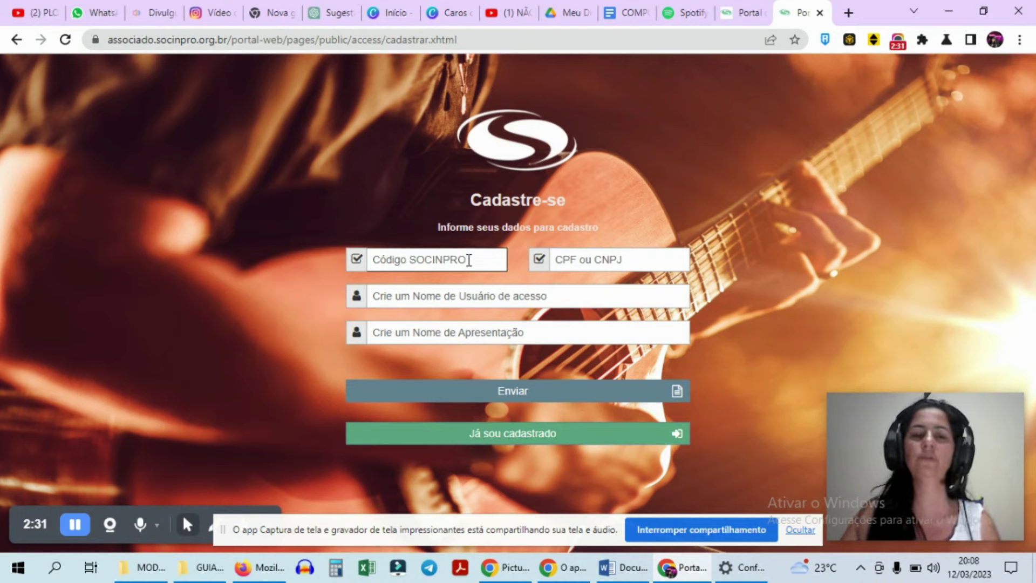
click(597, 260)
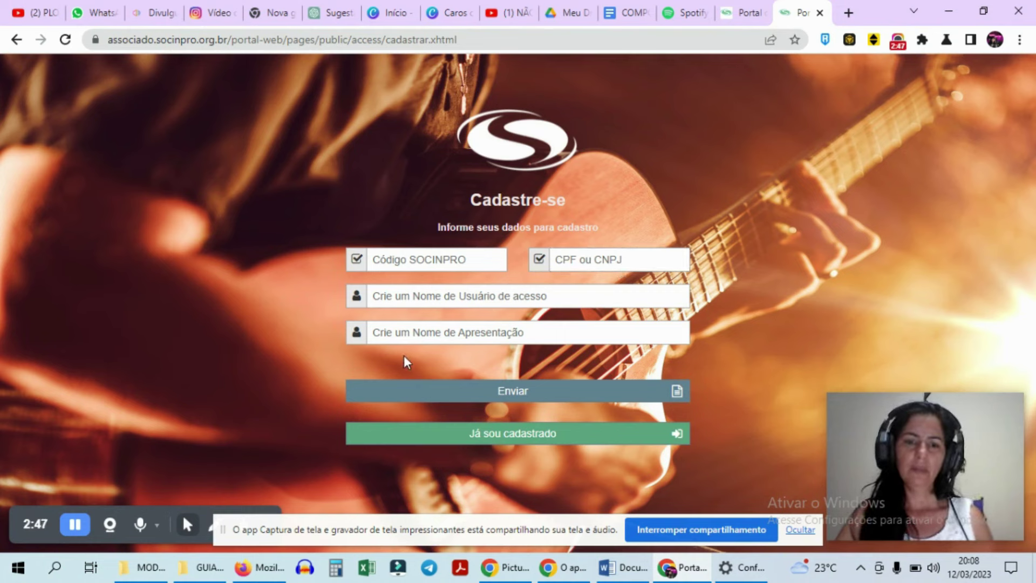
click(481, 340)
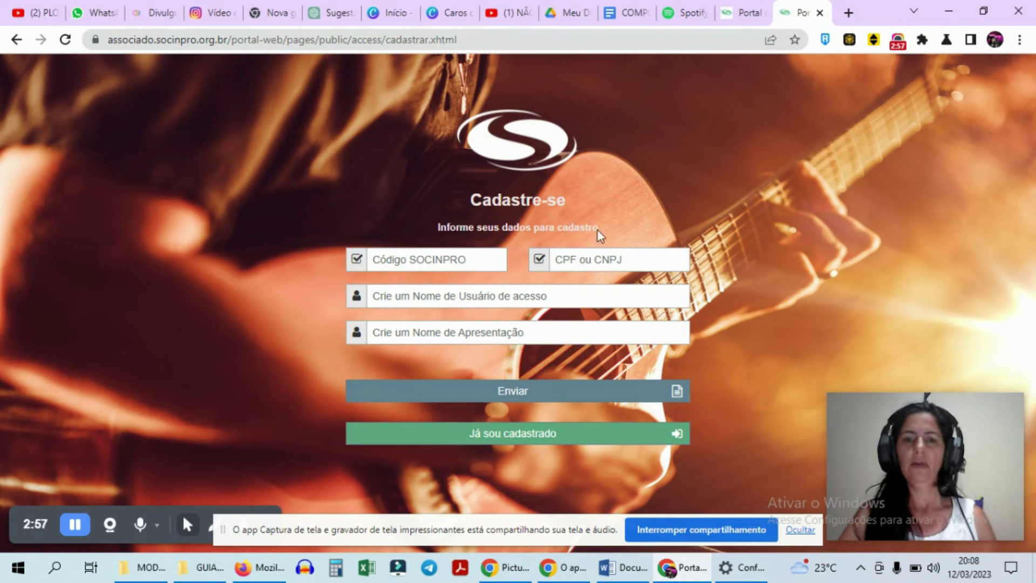
Return to the member login and sign in to the Portal do Associado with the prefilled credentials
click(557, 436)
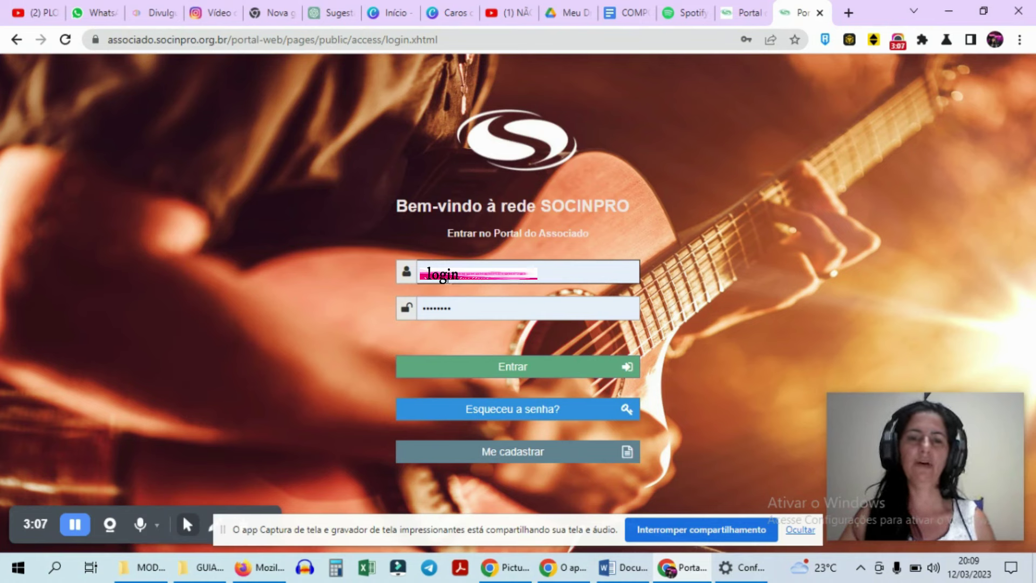
click(519, 369)
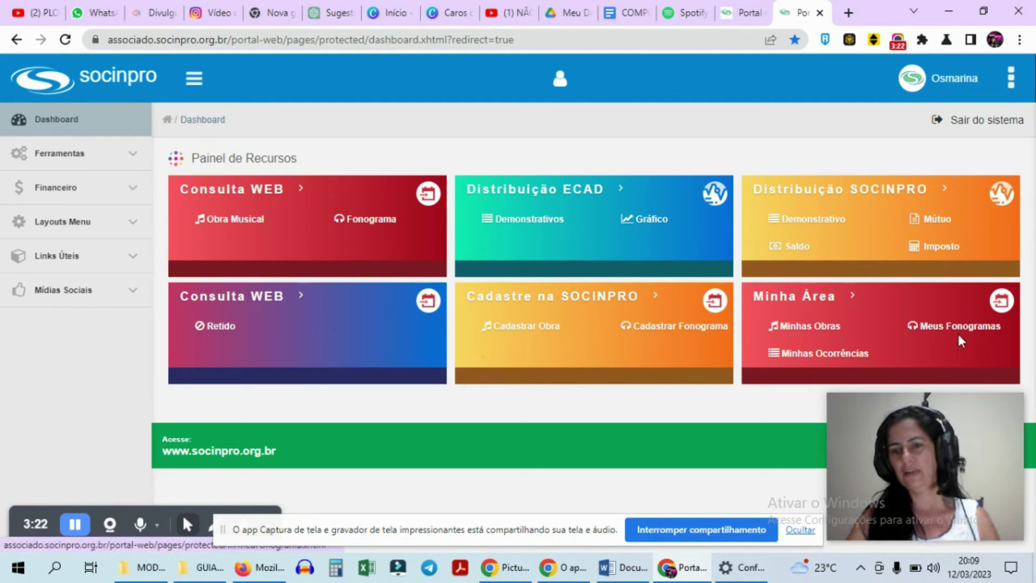
Search Minhas Obras without filters and review the member's registered musical works
click(828, 336)
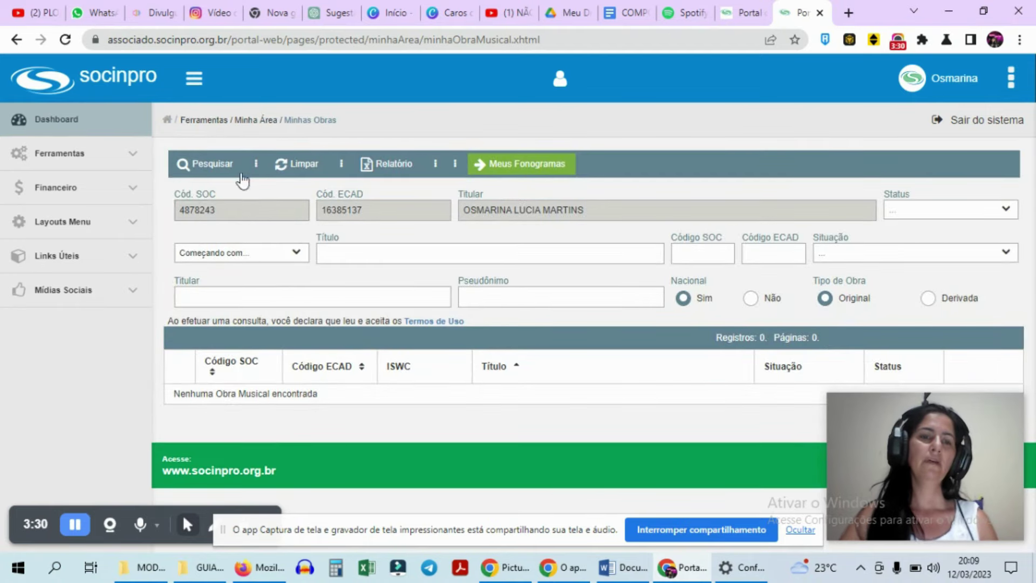
click(214, 167)
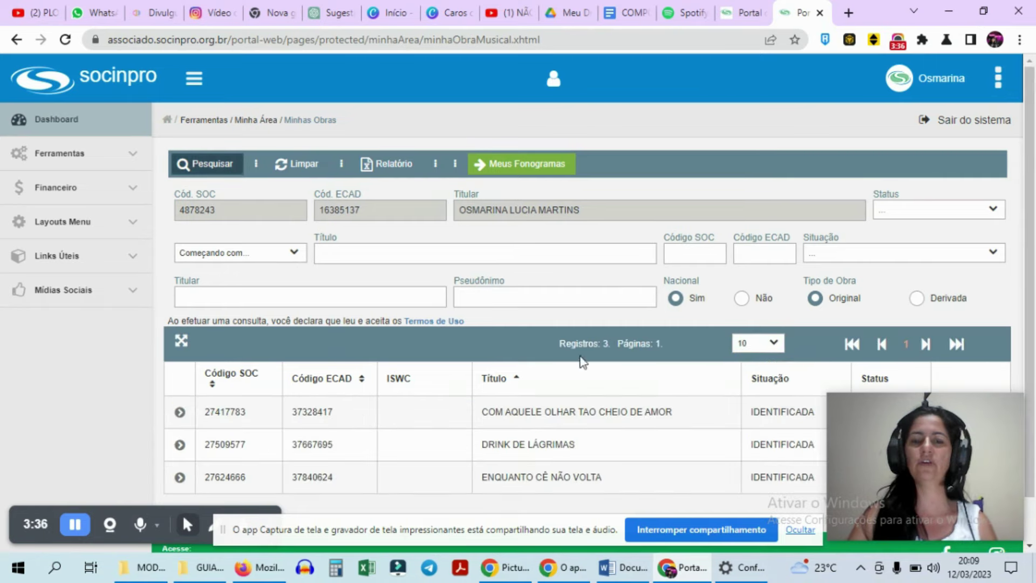
scroll(620, 378, down, 1)
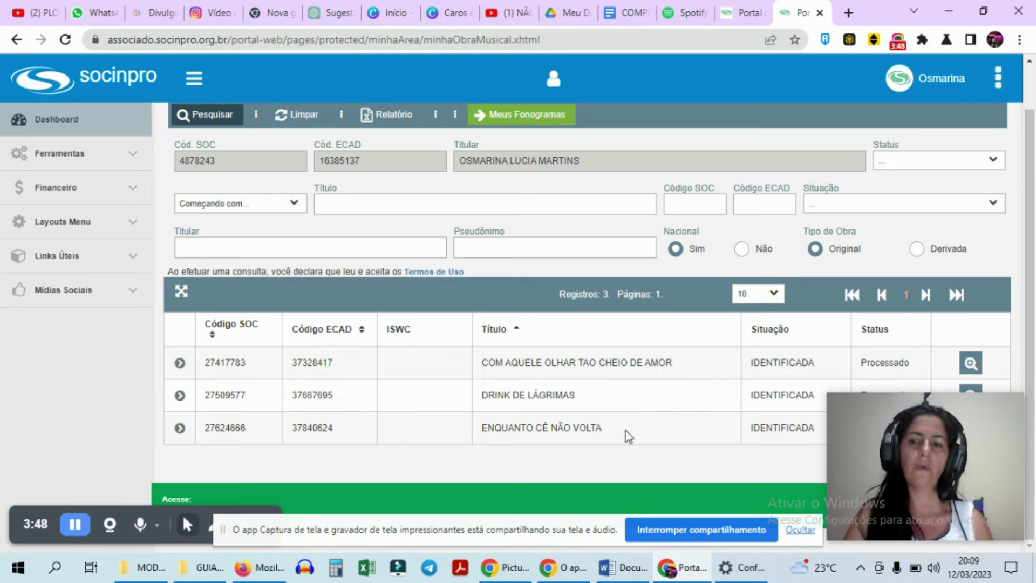
Search Meus Fonogramas without filters and review the member's recordings and their ISRC codes
click(520, 121)
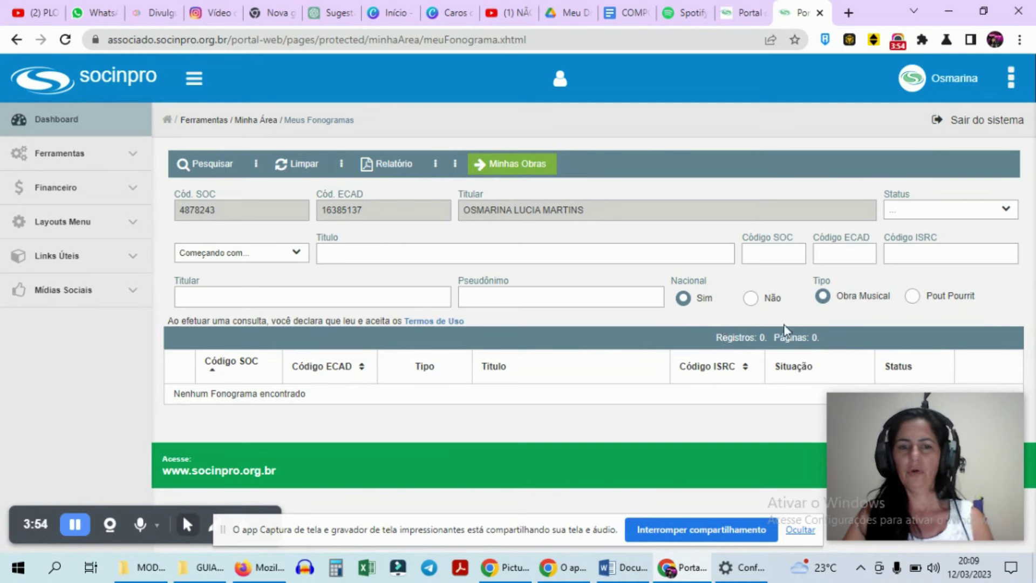
click(214, 165)
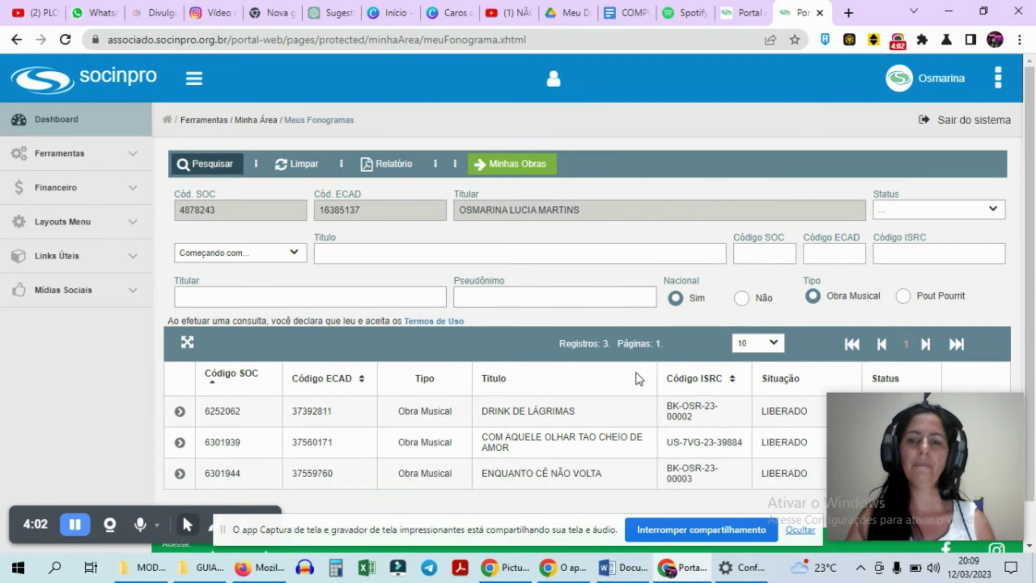
scroll(637, 377, down, 1)
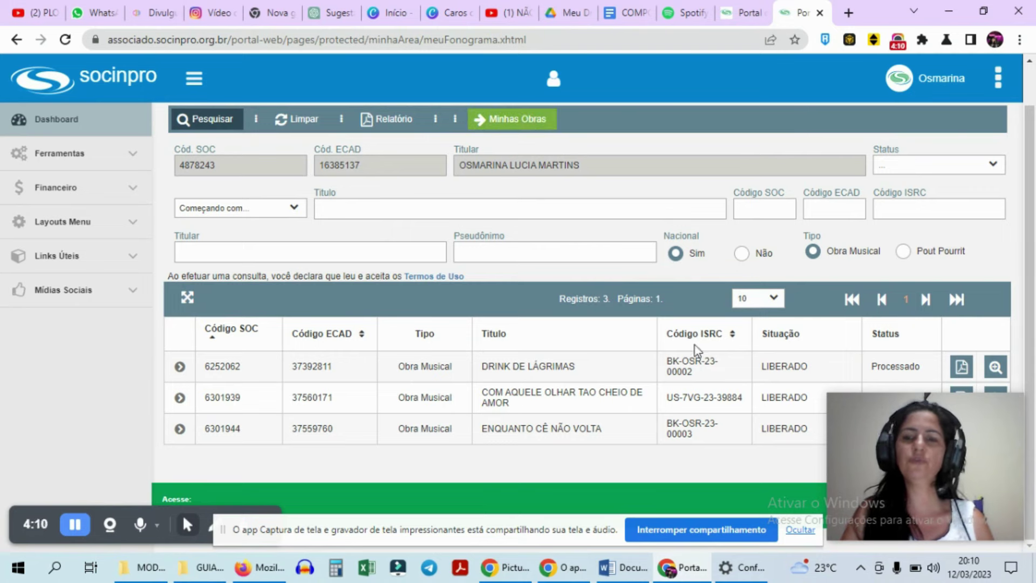
Start a new musical work registration under Cadastrar Obra from the dashboard
click(58, 128)
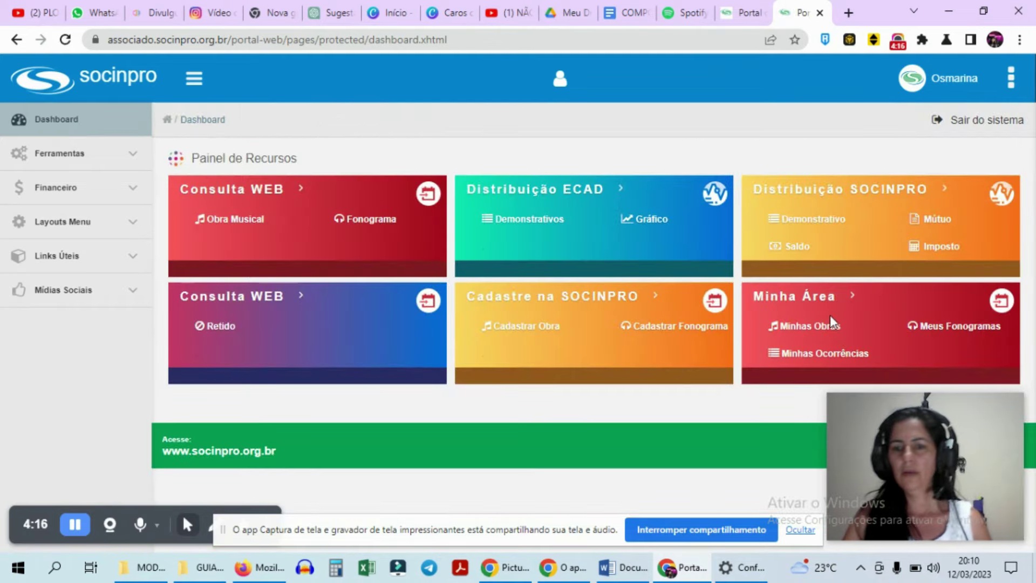
click(529, 330)
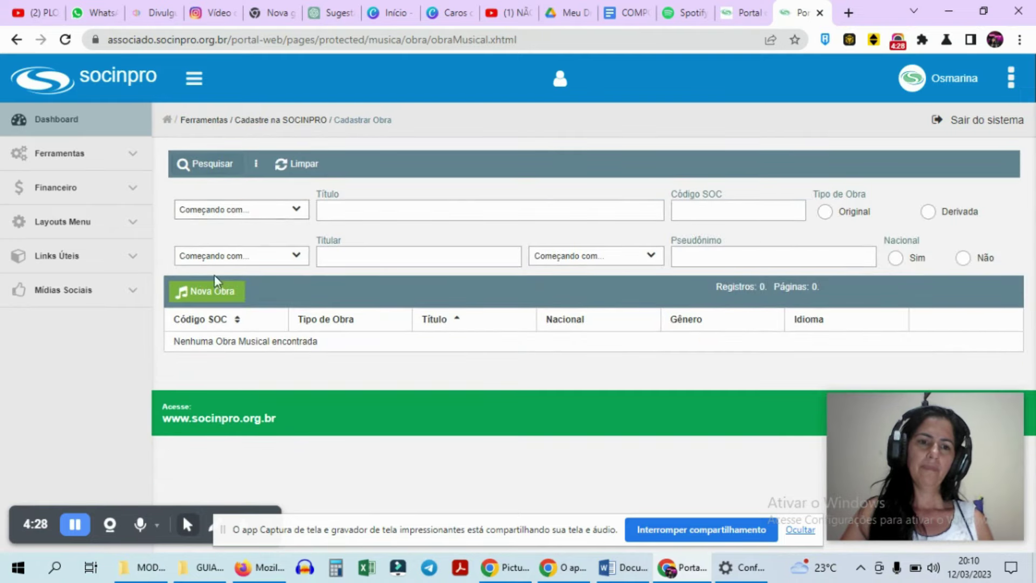
click(216, 291)
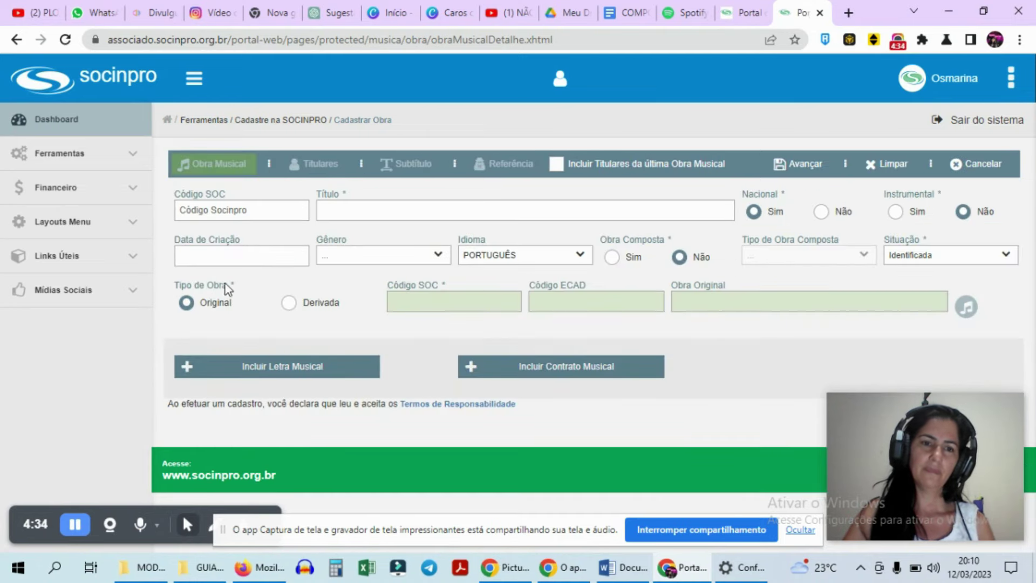
Enter "Não Sou Troféu" as the title of the new musical work
click(438, 205)
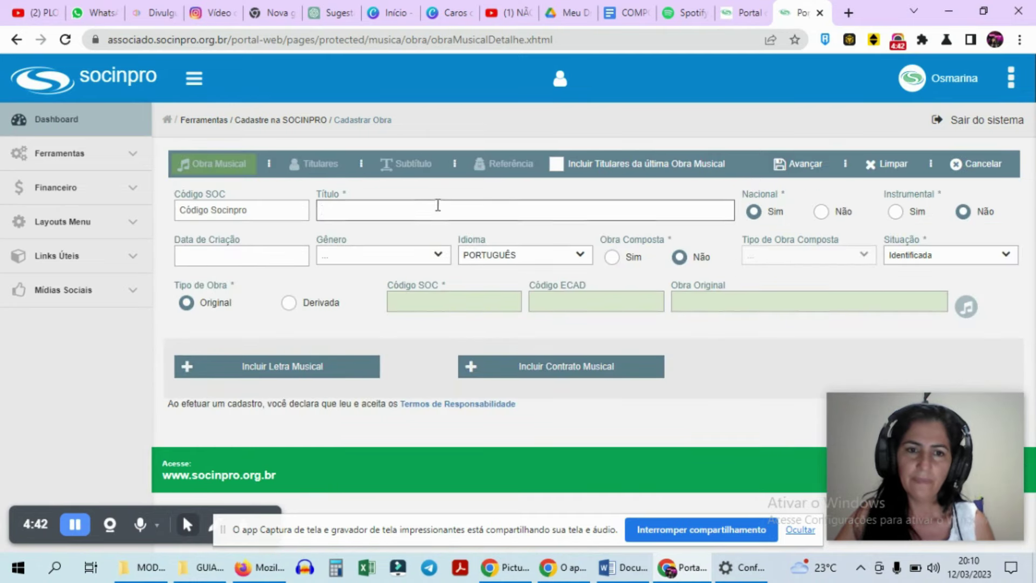
click(429, 208)
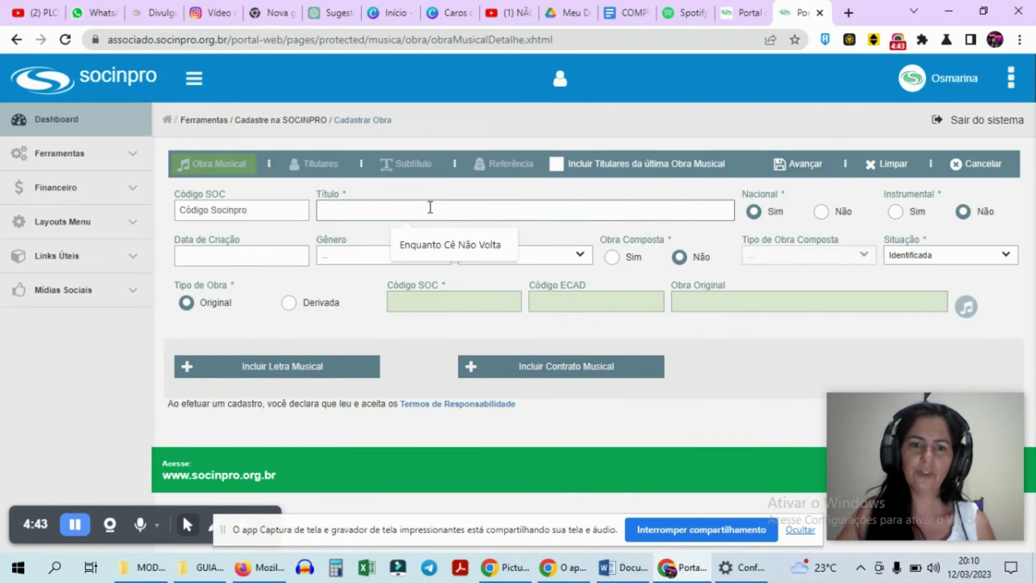
text(N)
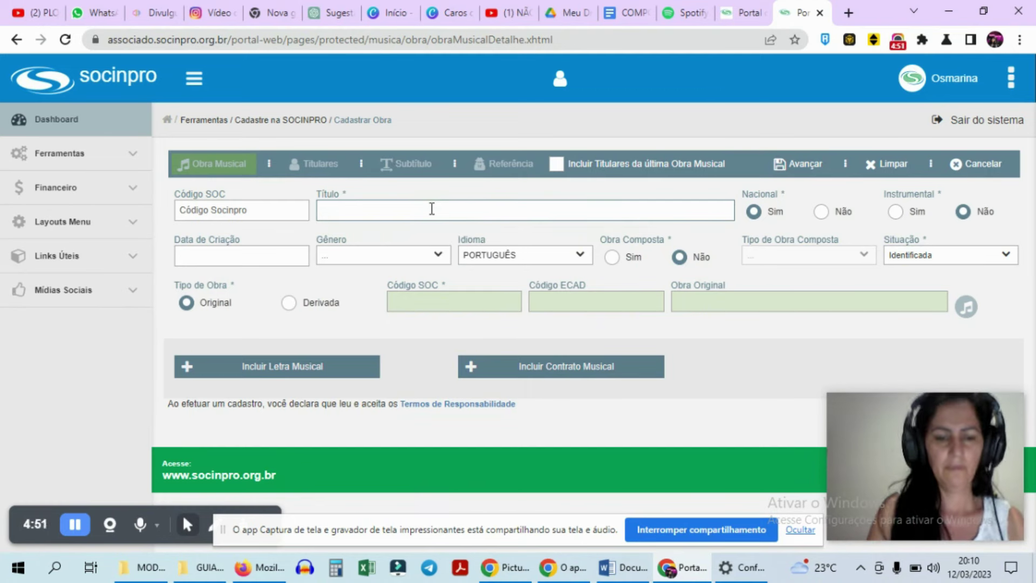
text(ão Sou Troféu)
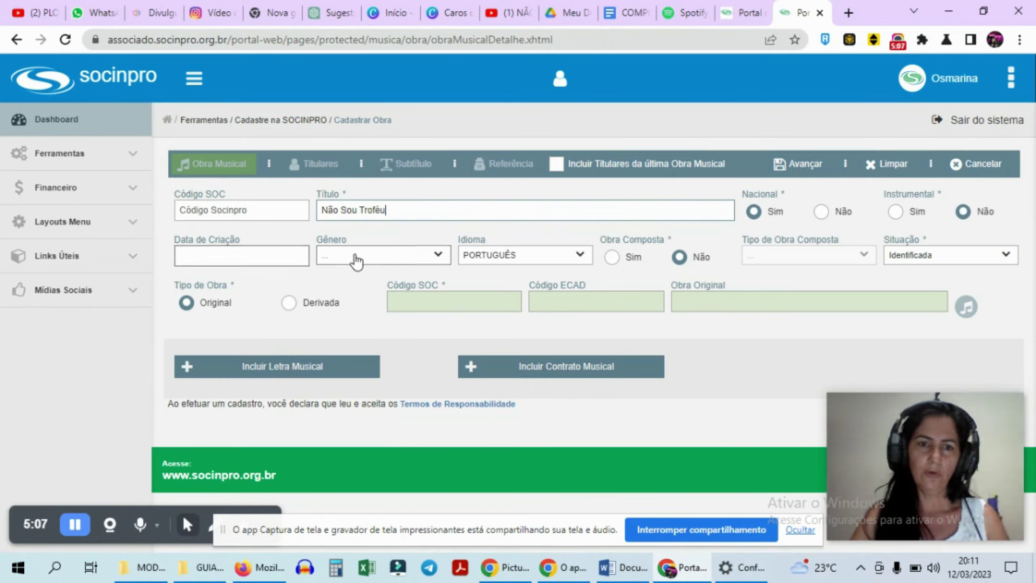
Set the musical work's genre to SERTANEJO
click(420, 257)
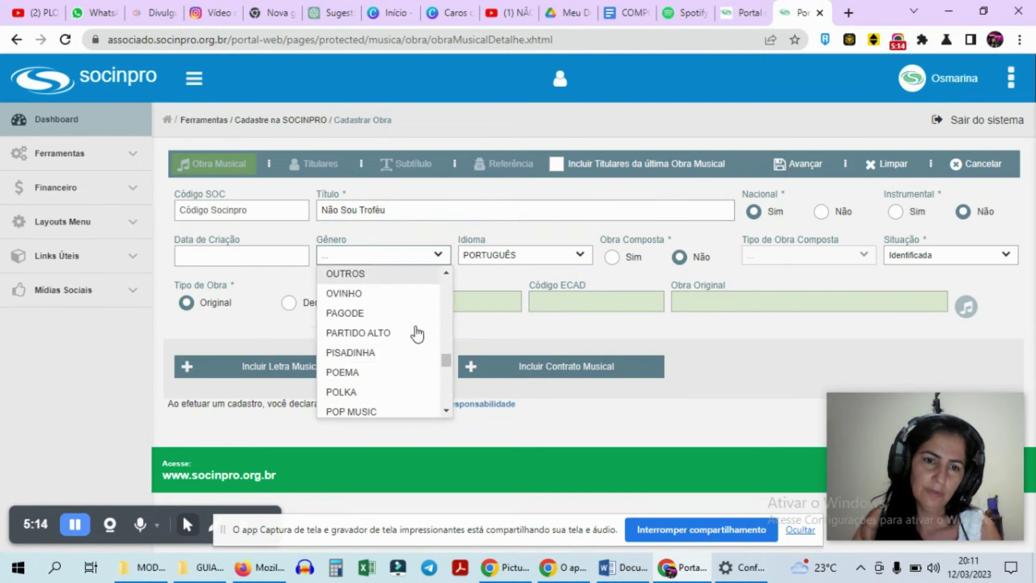
scroll(417, 333, down, 3)
scroll(417, 333, down, 5)
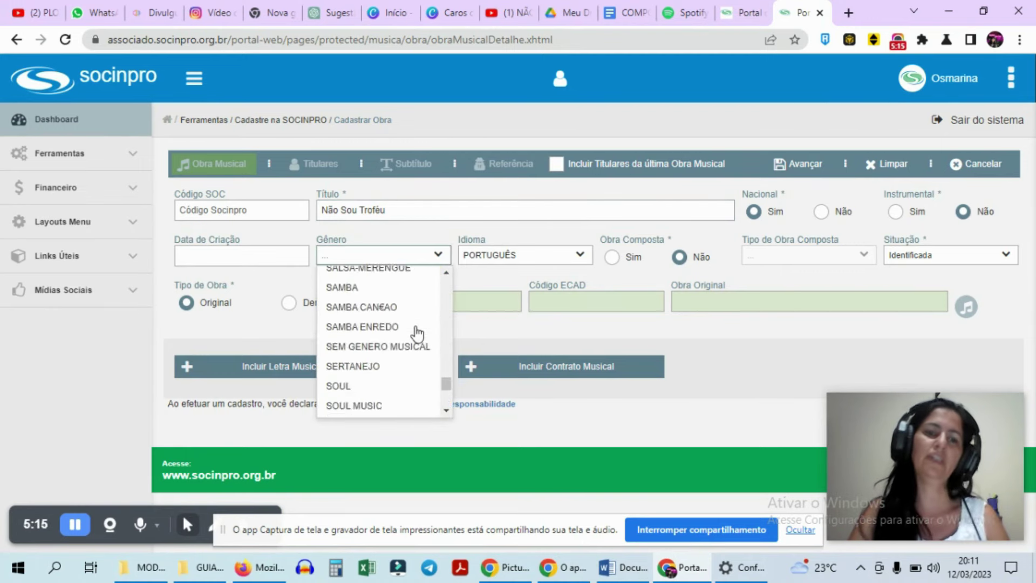
scroll(413, 329, up, 2)
click(392, 351)
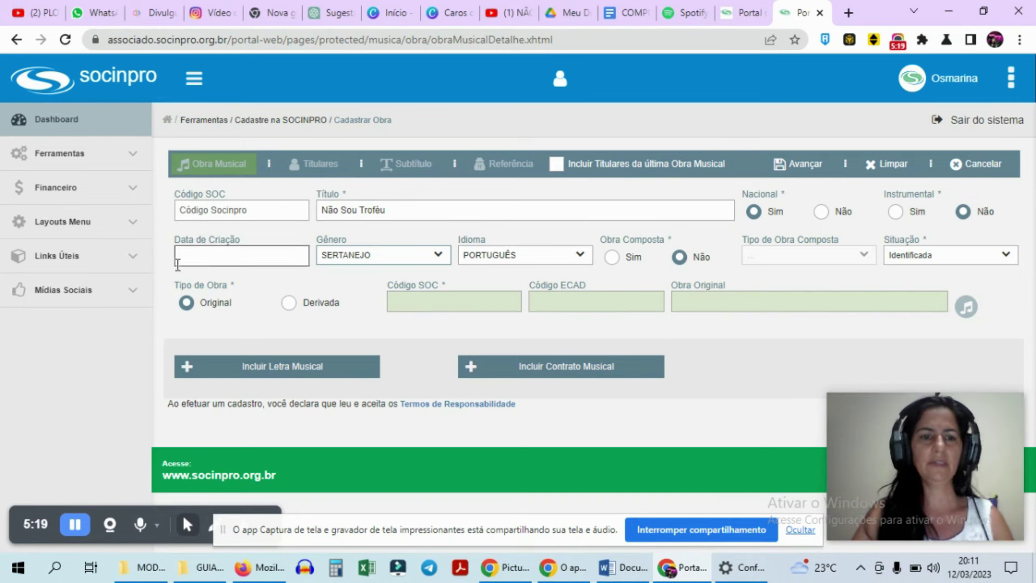
Enter the musical work's creation date with day and month 08/02
click(207, 255)
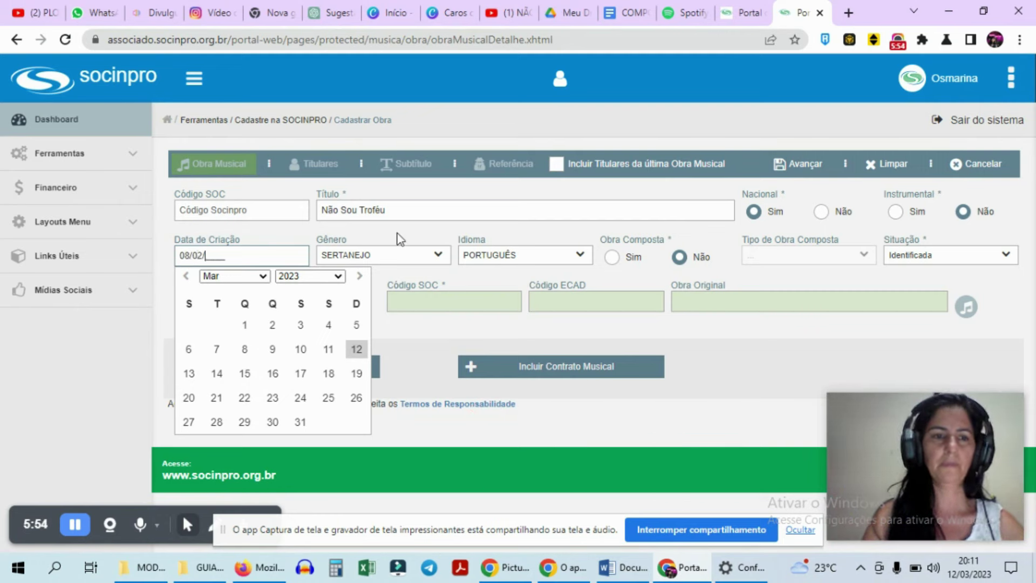
text(2)
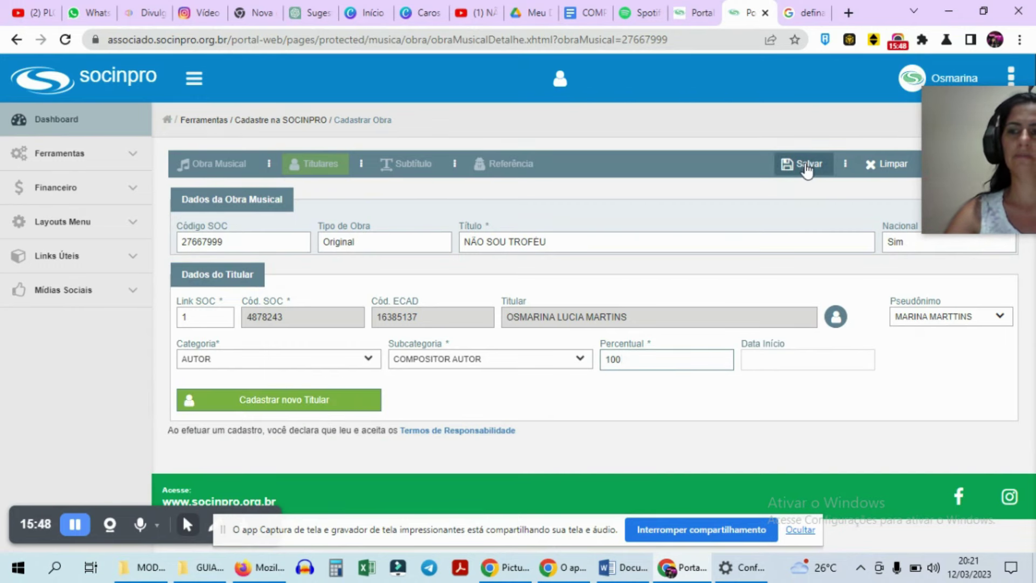
Save the rights holder of "Não Sou Troféu" as COMPOSITOR AUTOR with a 100 percent share
click(807, 167)
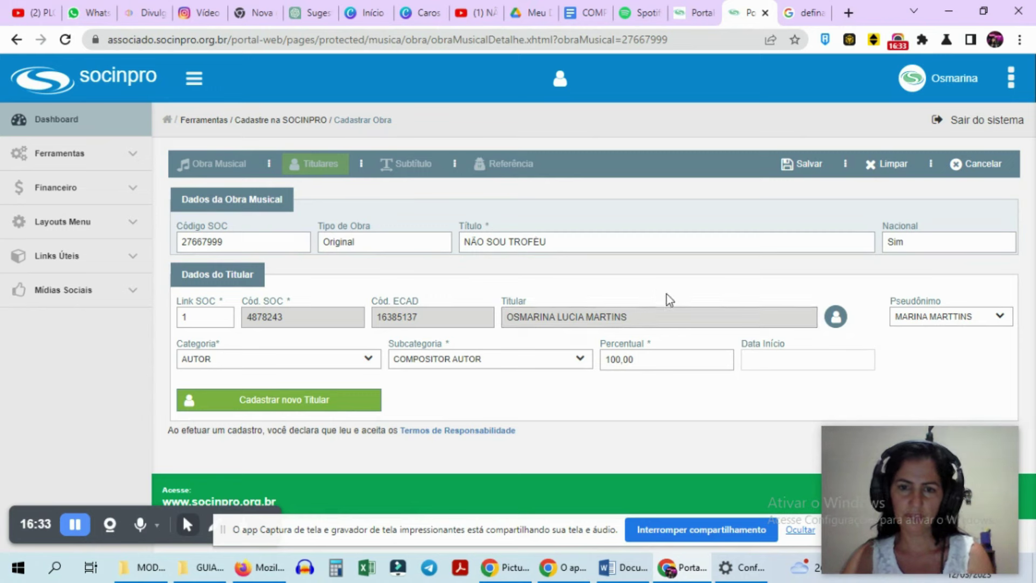
click(654, 362)
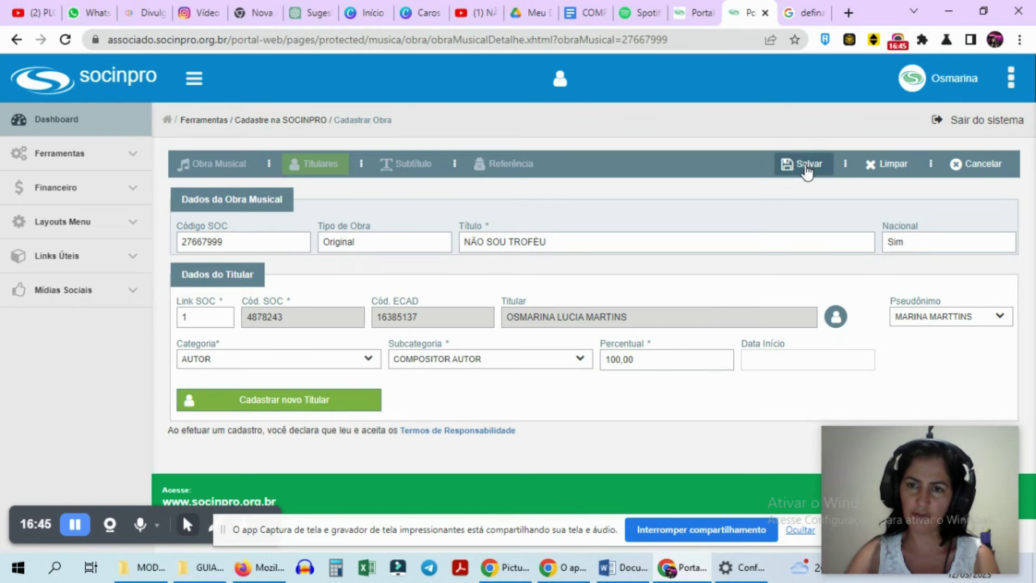
click(813, 169)
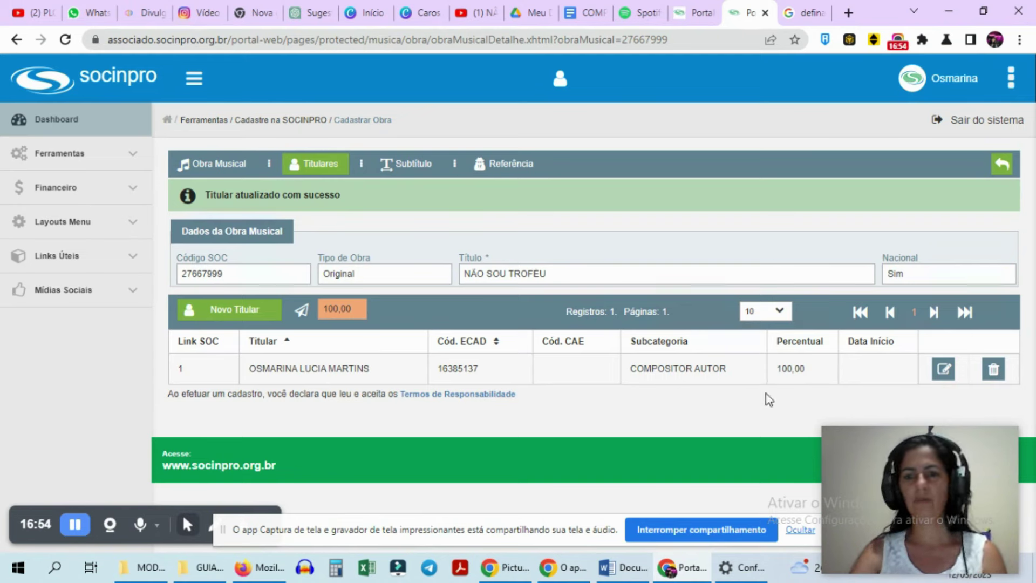
Submit the registration of the musical work "Não Sou Troféu" to the society
click(301, 310)
click(526, 339)
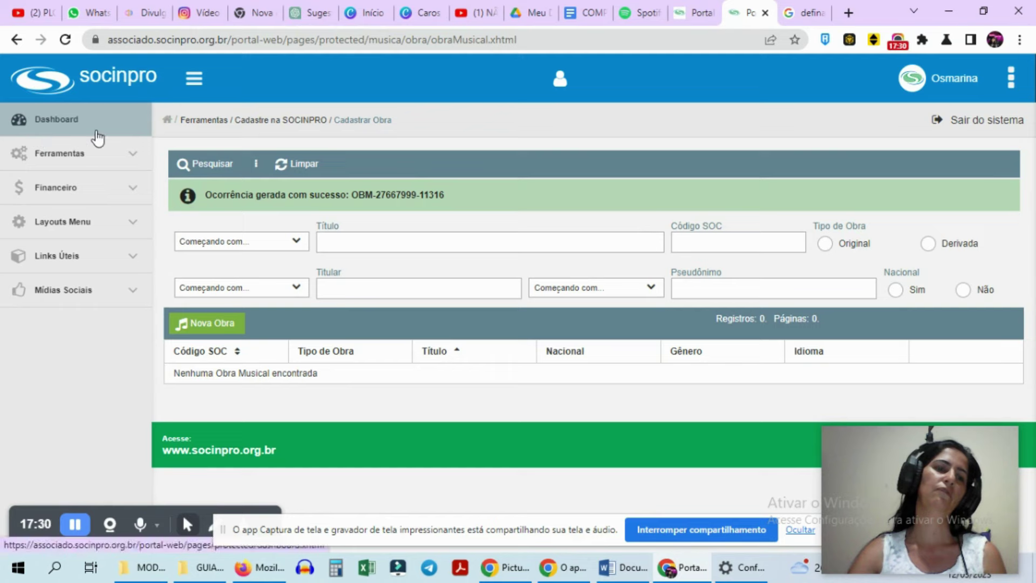
Return to the dashboard and start a new phonogram registration under Cadastrar Fonograma
click(63, 125)
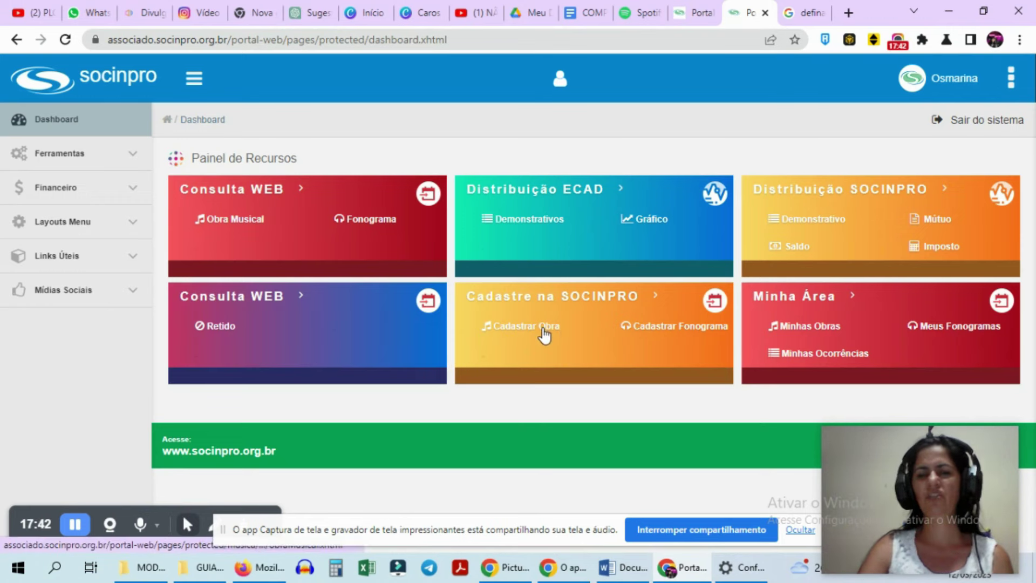
click(676, 329)
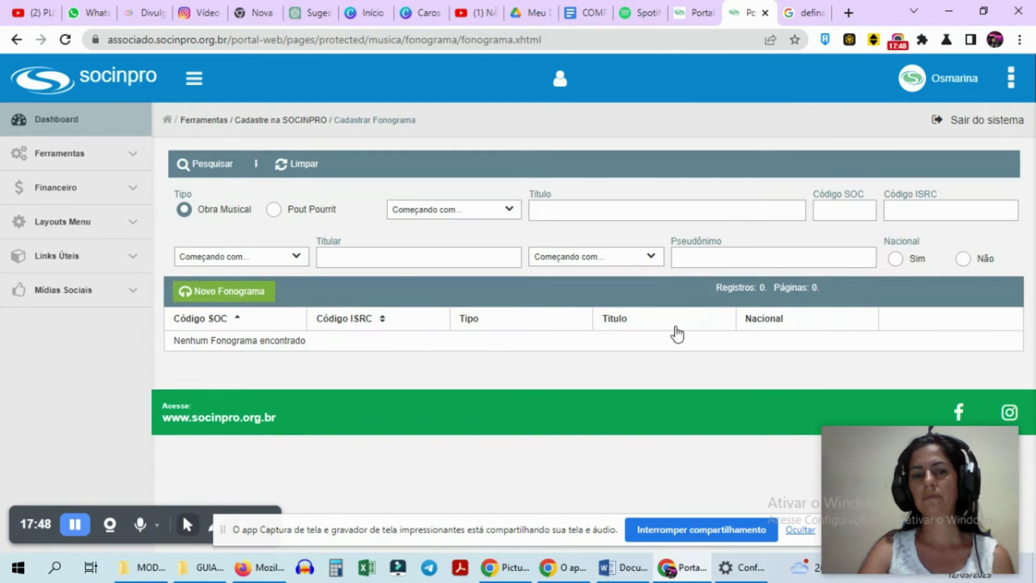
click(243, 295)
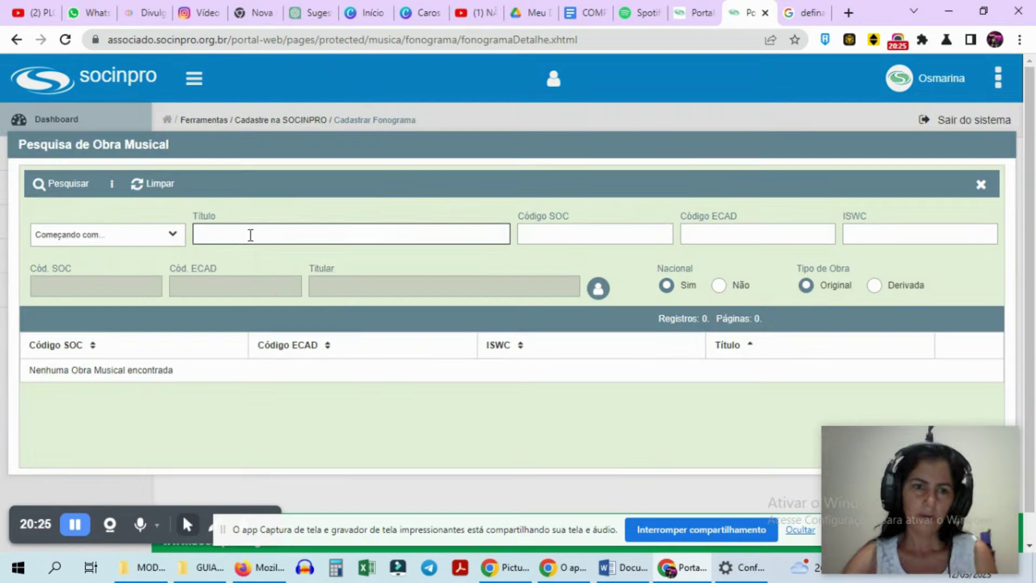
Search the musical works for the title "Não Sou Troféu" and link the matching work to the phonogram
click(251, 234)
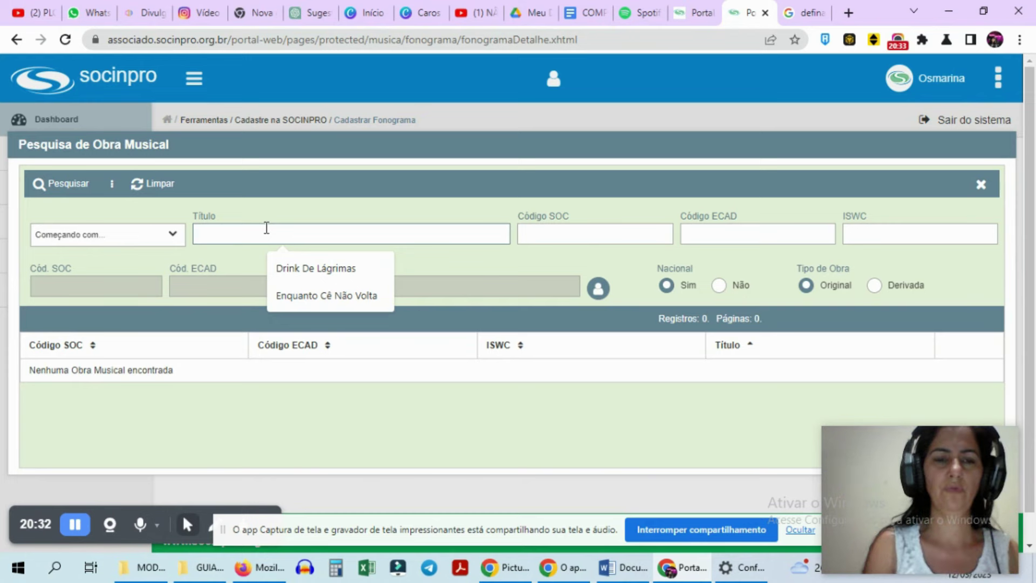
text(Não Sou Troféu)
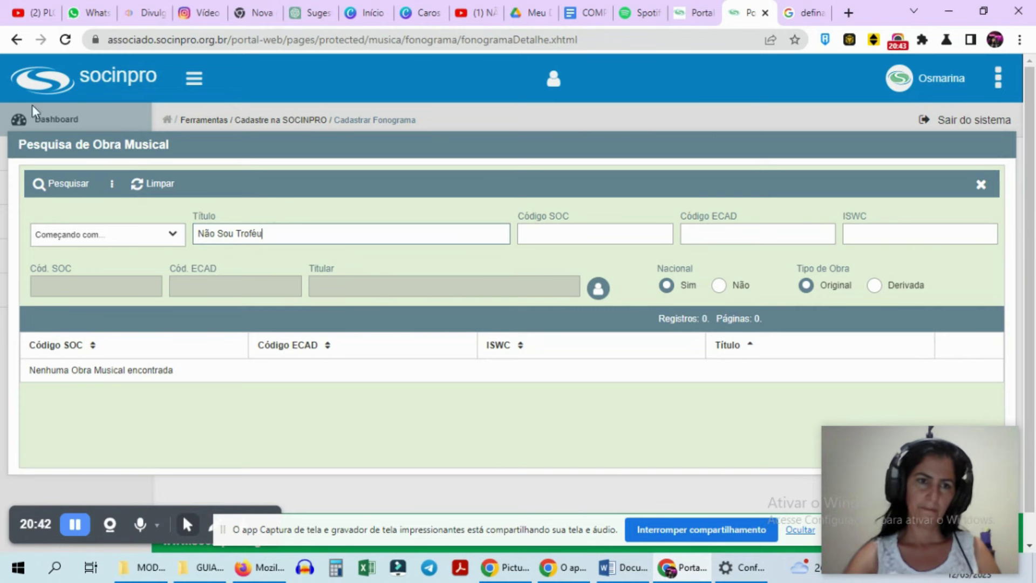
click(67, 189)
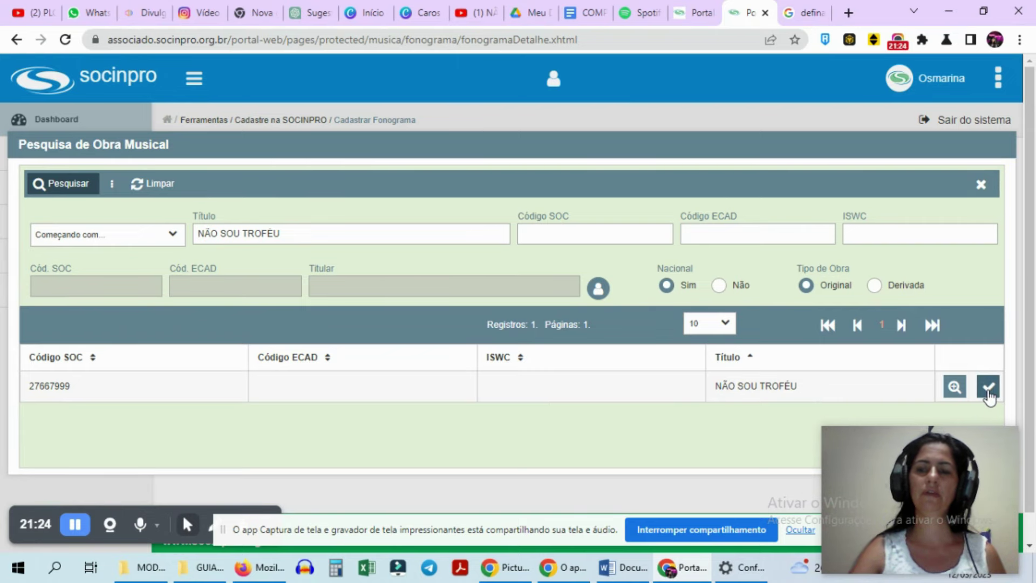
click(988, 388)
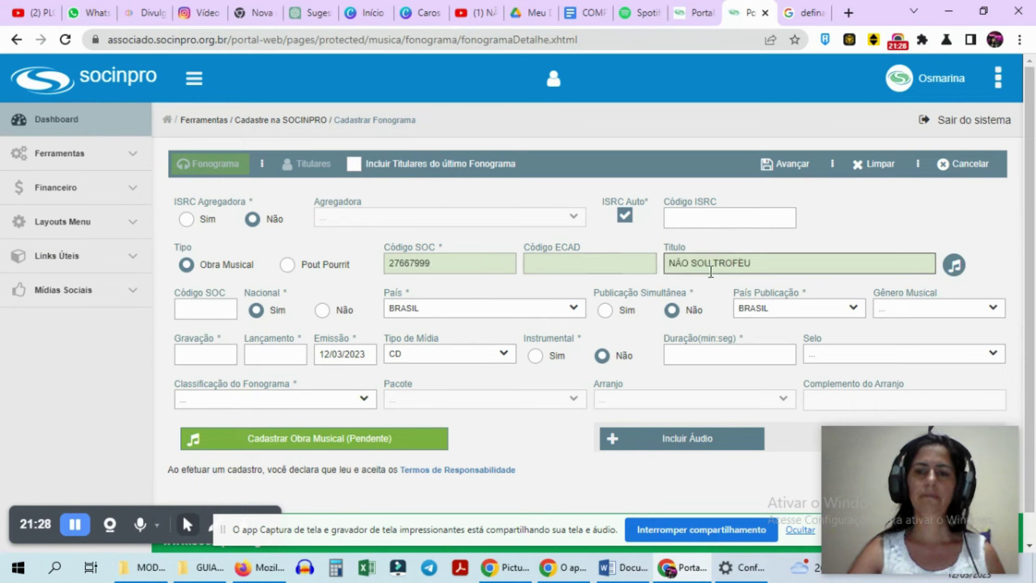
Set the phonogram's recording date to 08/02/2023 and its release date to 12/03/2023
click(668, 220)
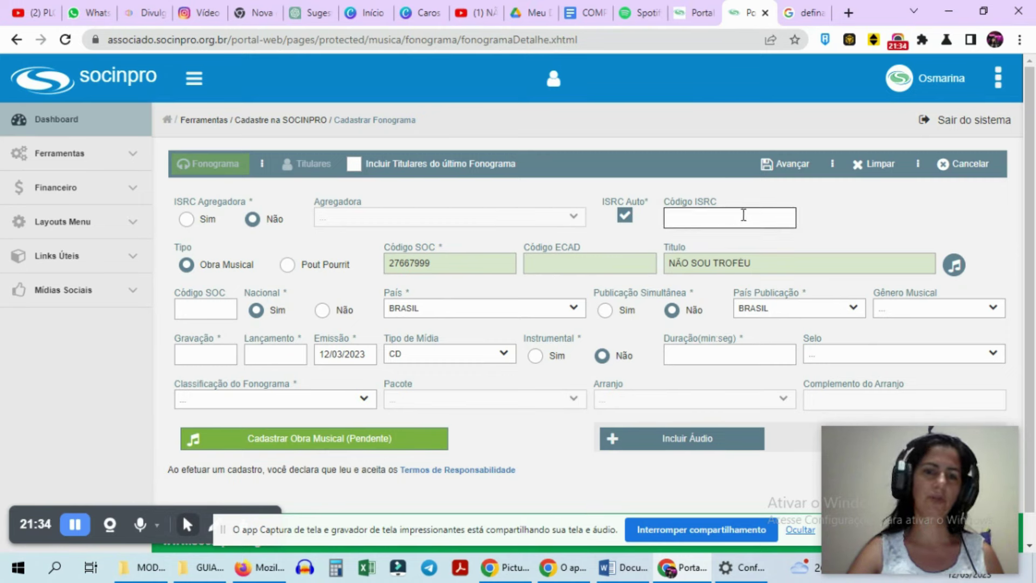
click(211, 357)
click(212, 357)
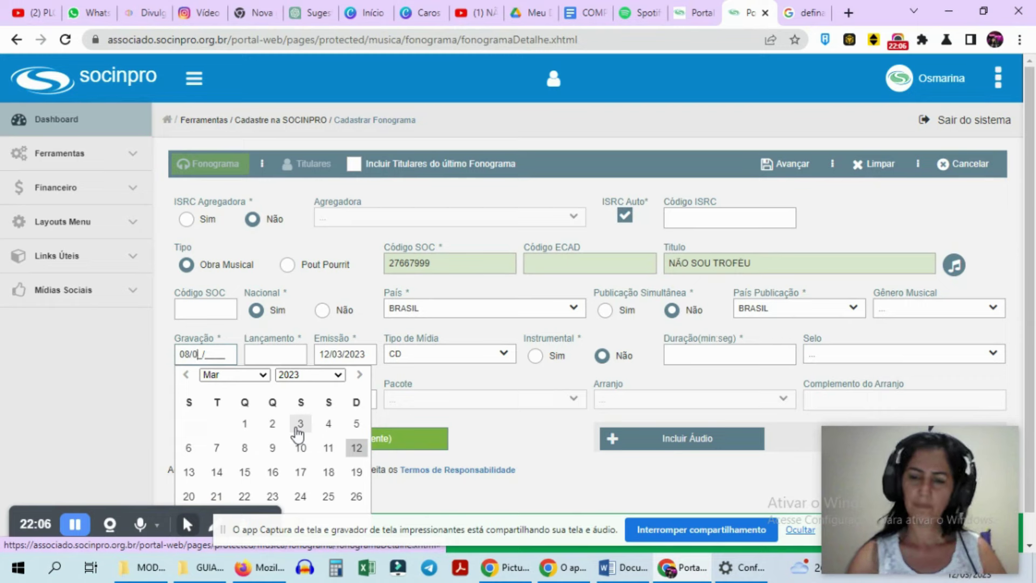
text(08/02/202)
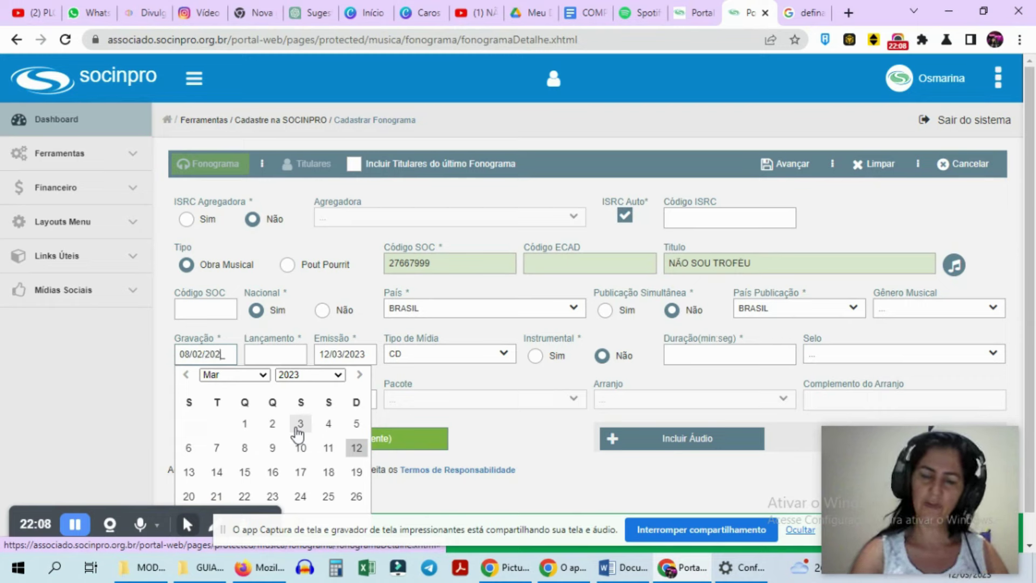
text(3)
click(275, 354)
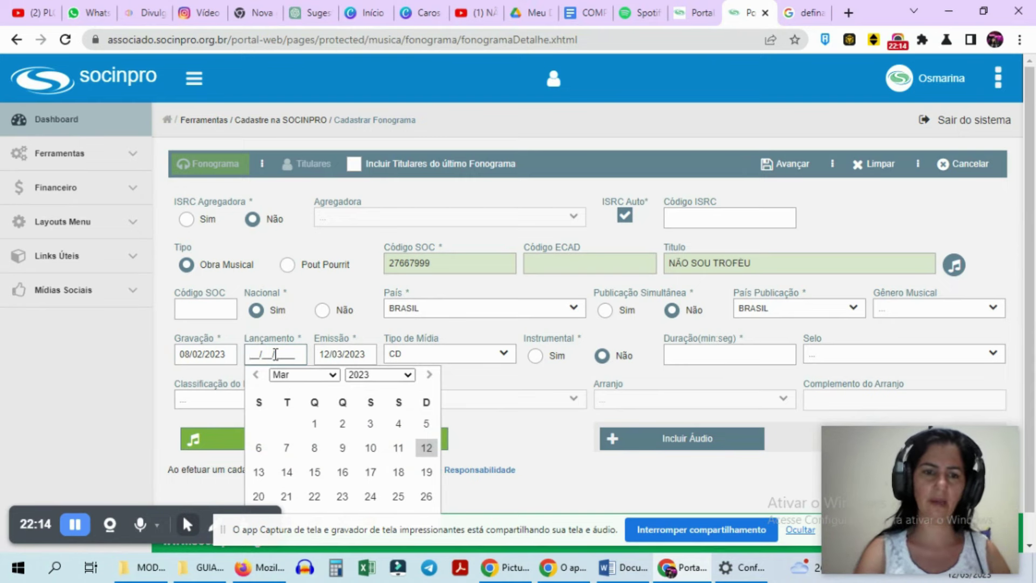
click(426, 449)
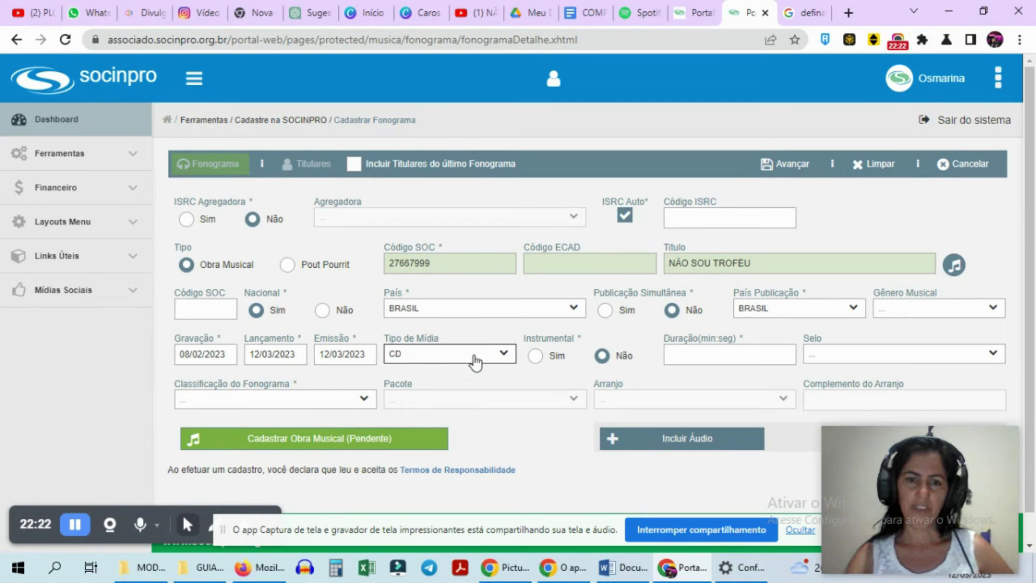
Set the phonogram's media type to DIGITAL
click(503, 356)
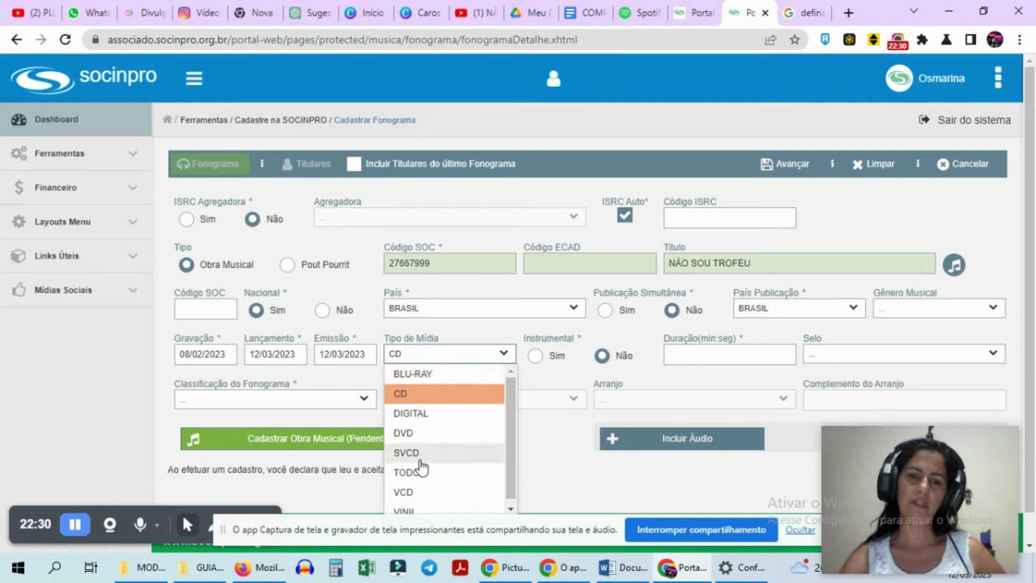
scroll(450, 463, down, 1)
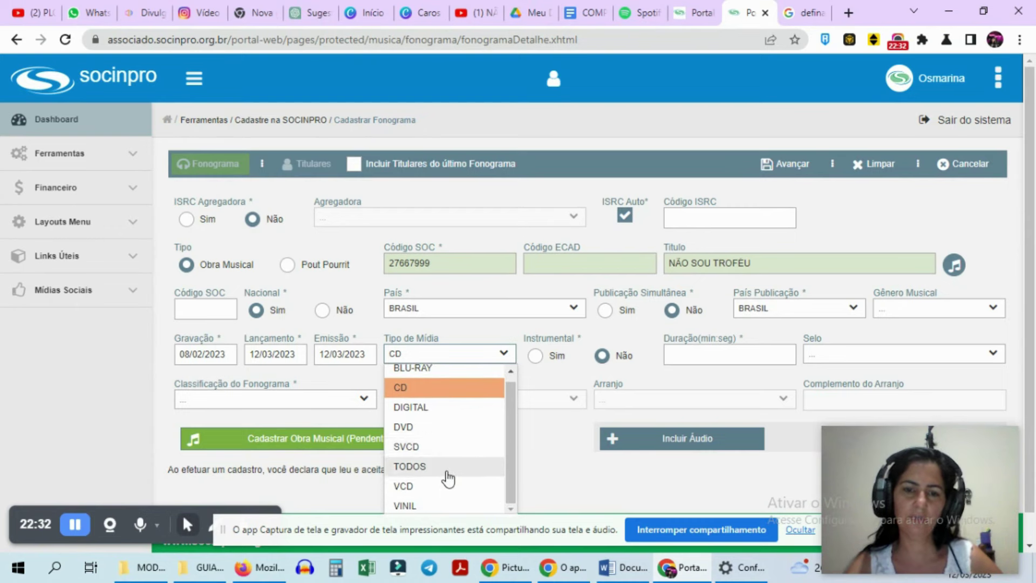
scroll(448, 466, up, 1)
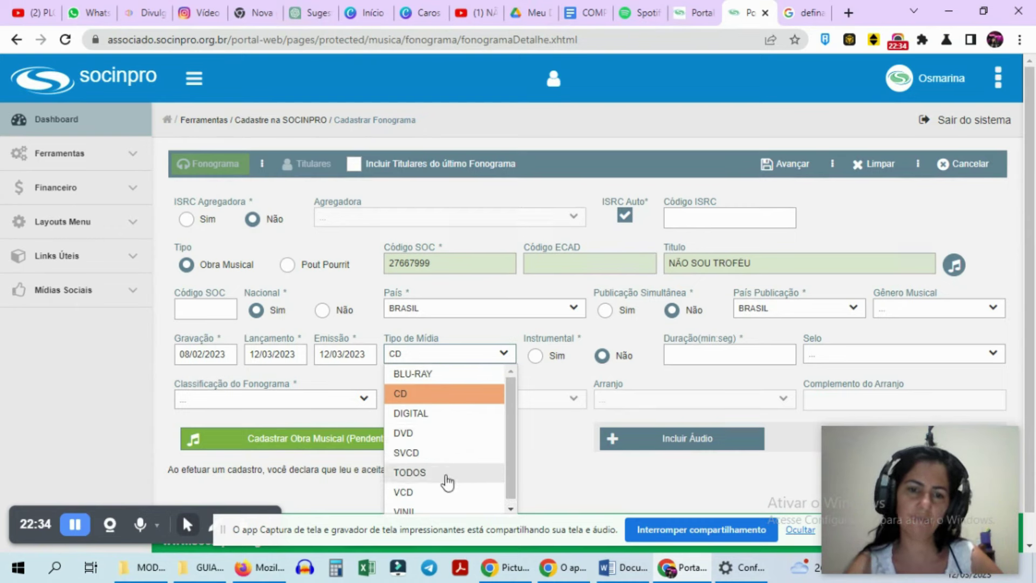
click(450, 416)
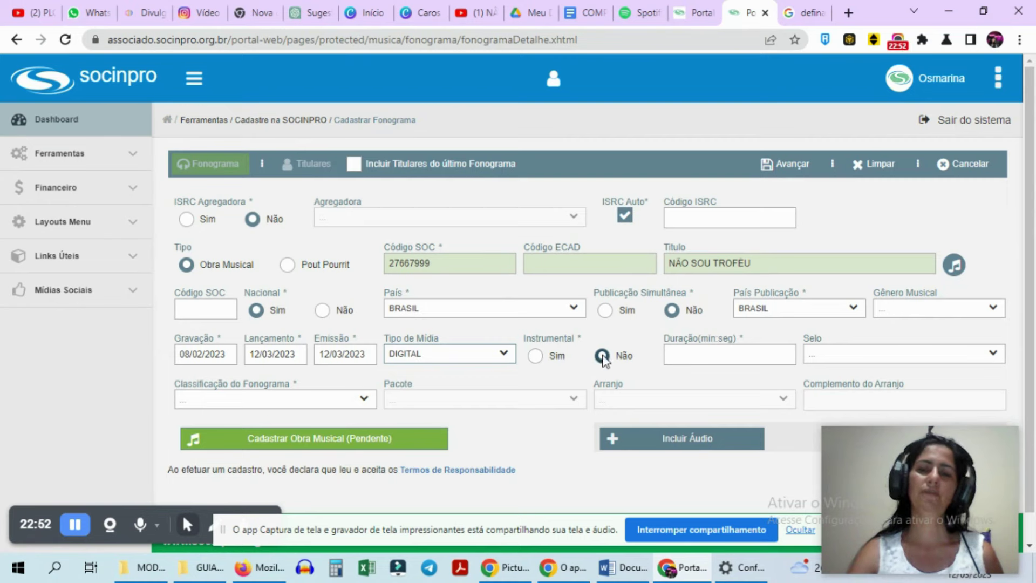
Check the length of "Não Sou Troféu.mp3" in File Explorer and enter 00:03:02 as the phonogram's duration
click(681, 352)
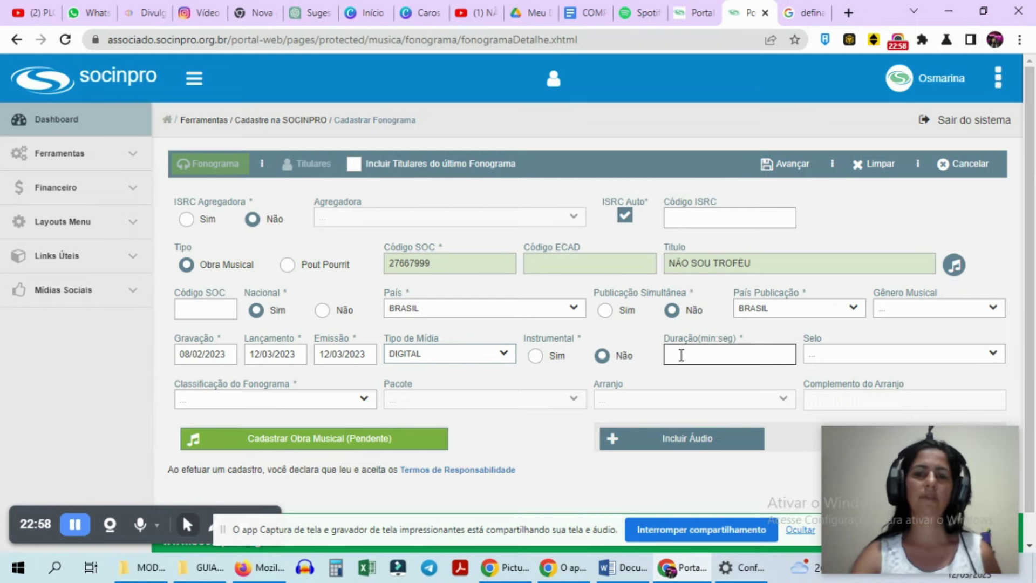
click(198, 575)
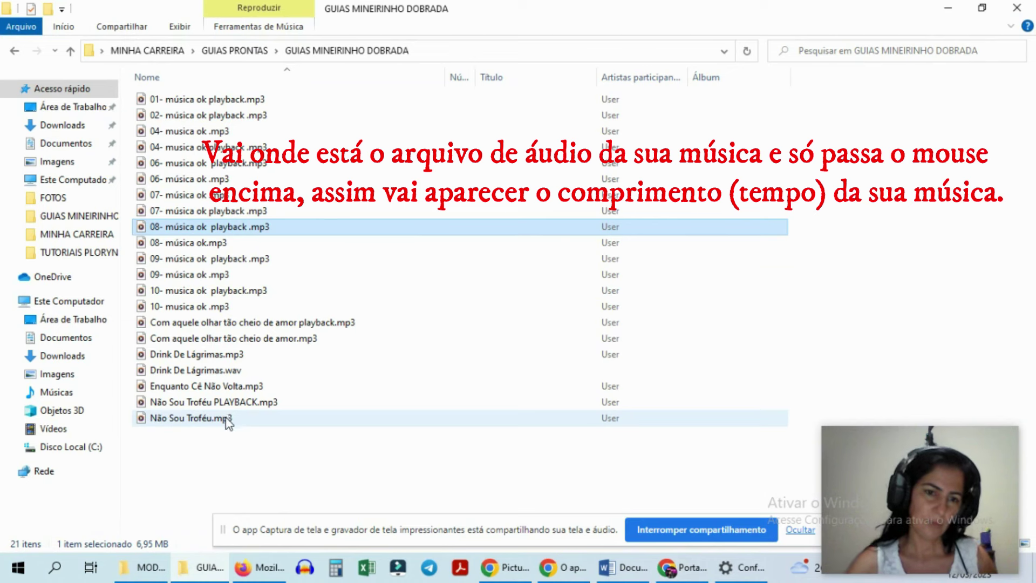
mouse_move(226, 420)
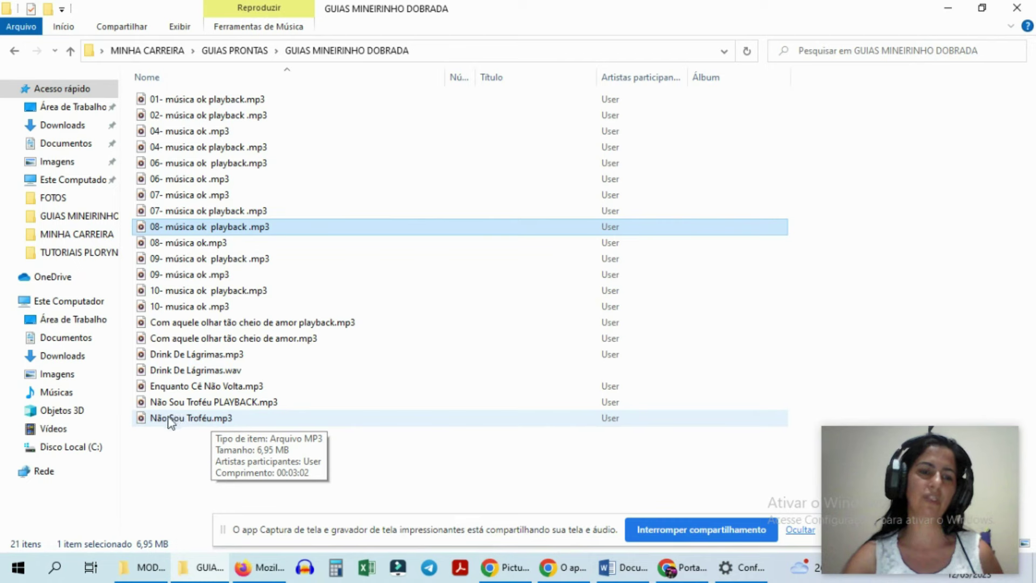
click(689, 570)
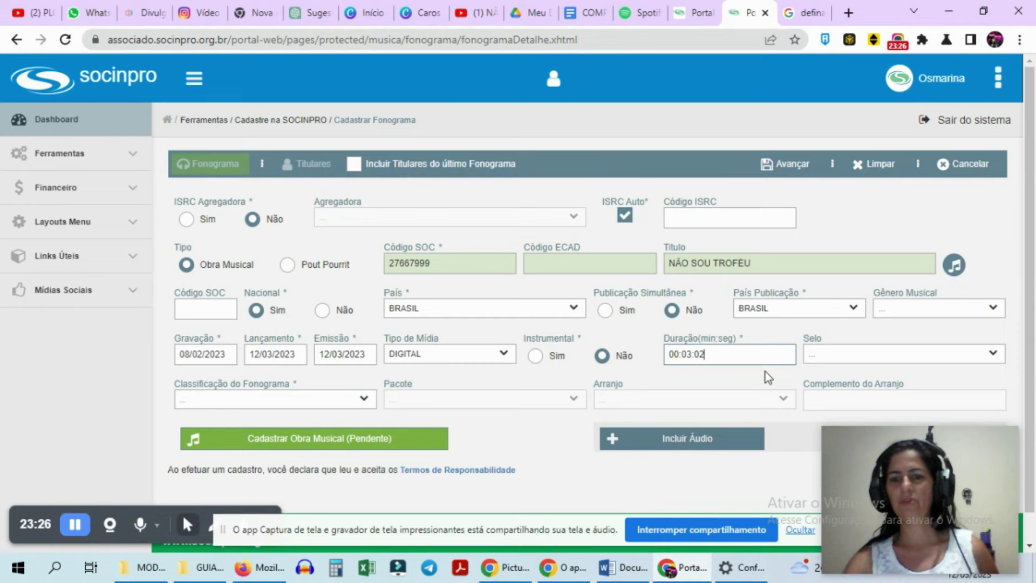
click(826, 357)
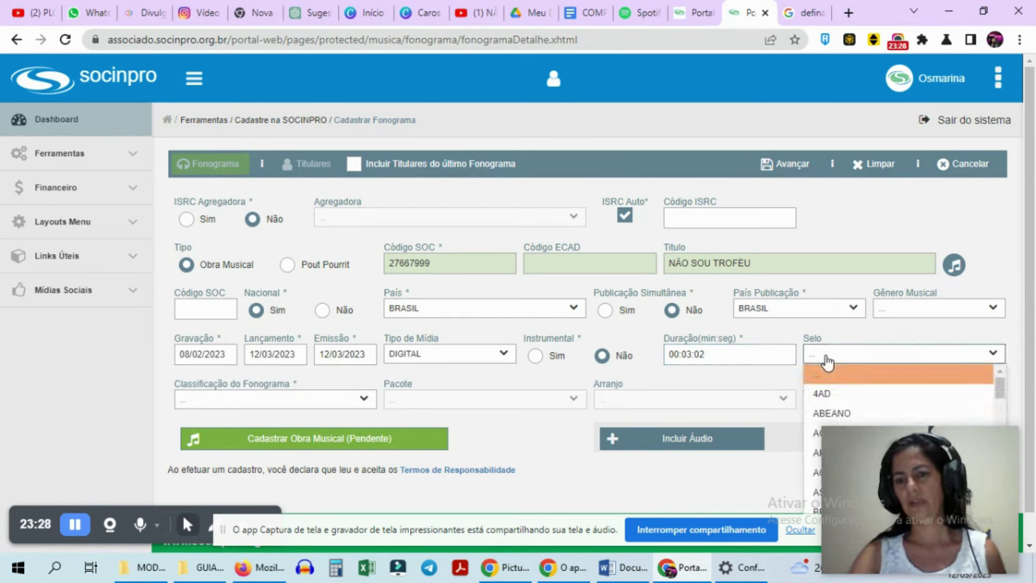
scroll(809, 419, down, 6)
scroll(809, 420, up, 6)
click(844, 353)
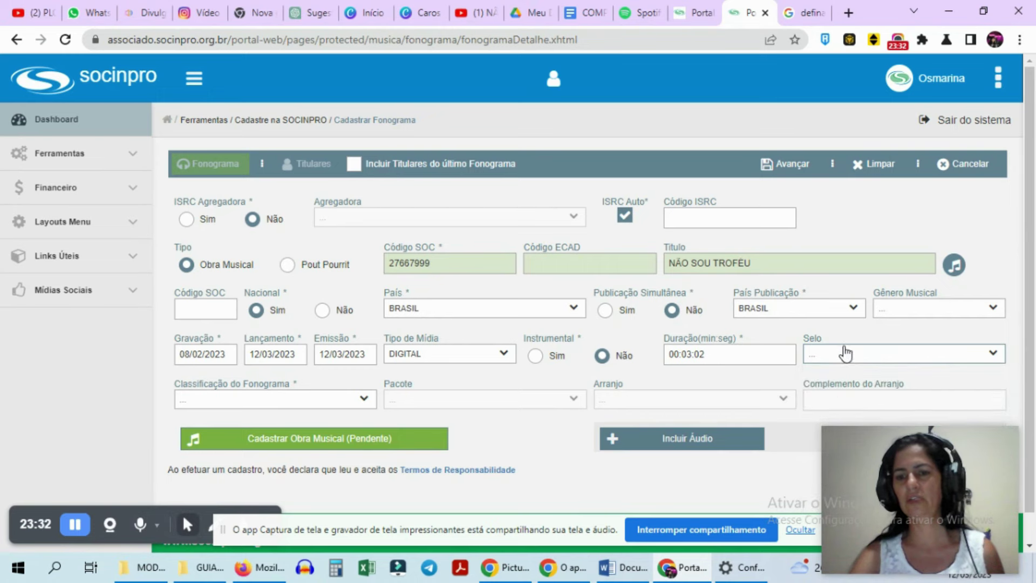
Set the phonogram's musical genre to SERTANEJO
click(958, 313)
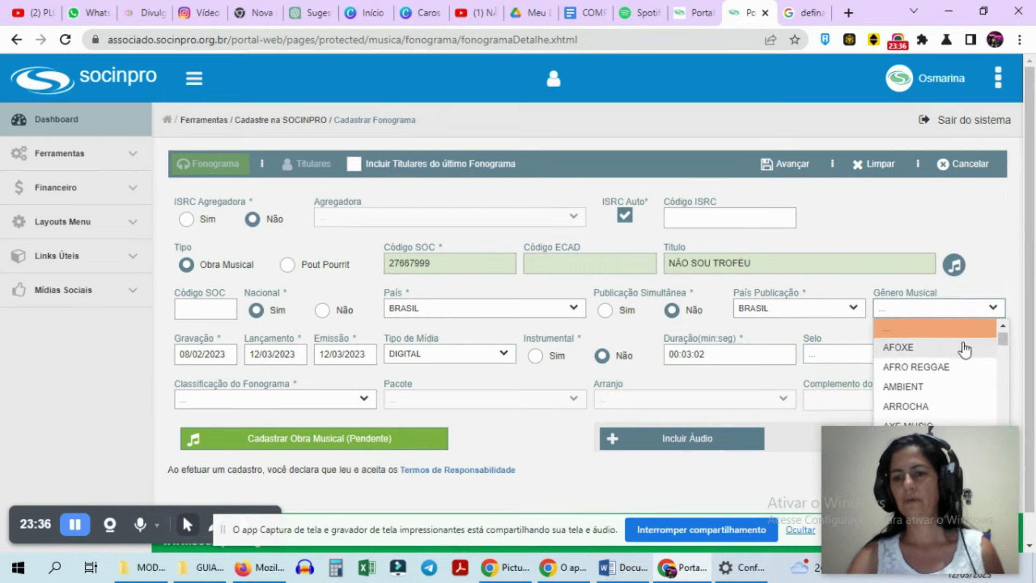
scroll(964, 349, down, 6)
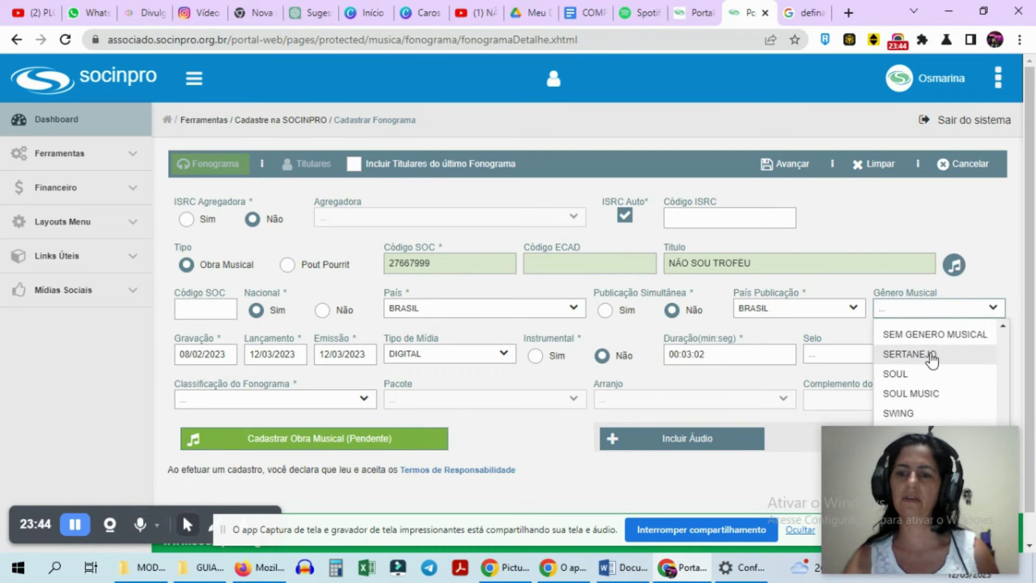
click(931, 358)
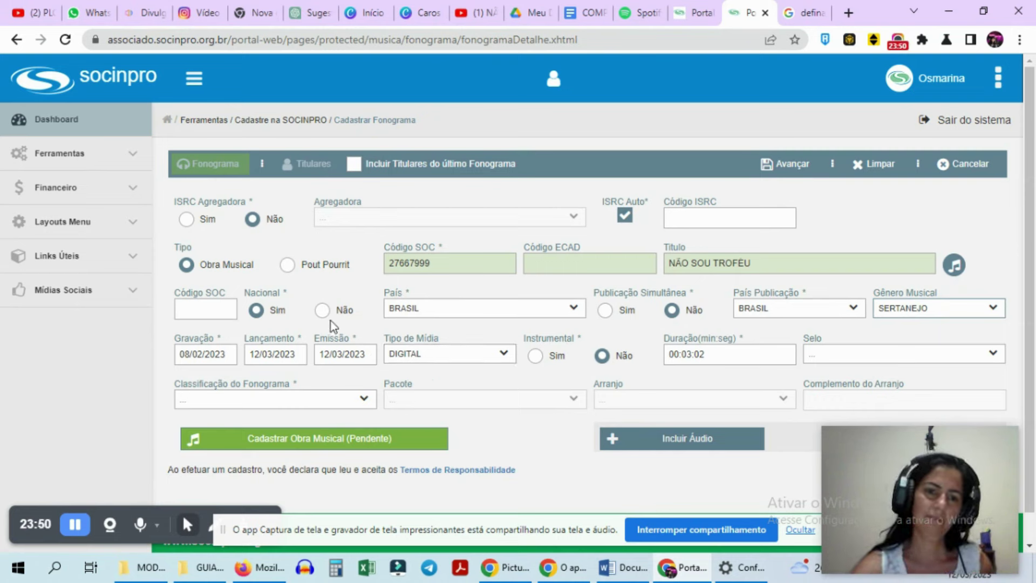
click(197, 313)
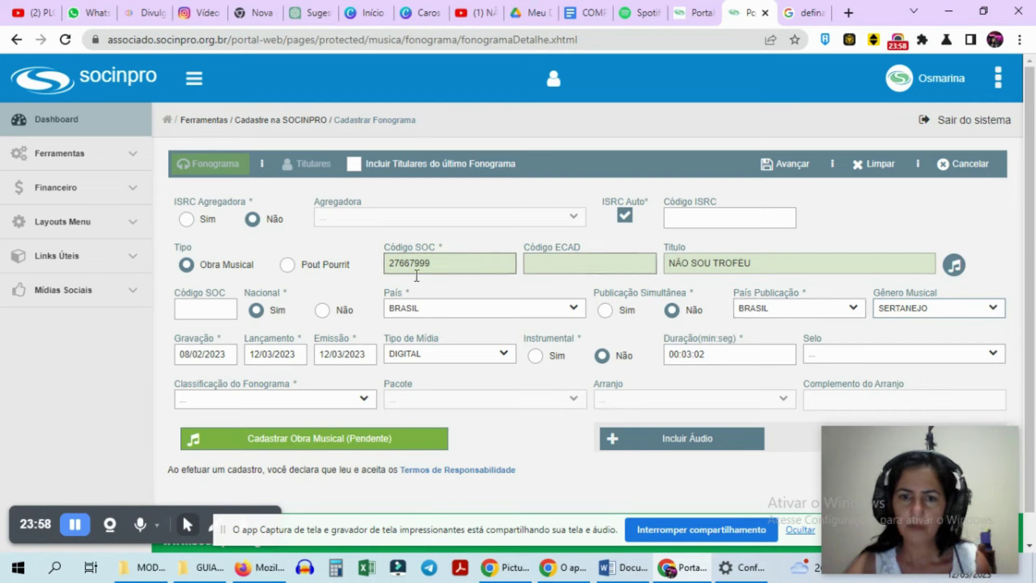
Classify the phonogram as STUDIO and advance to save it and reach its rights holders
scroll(419, 337, down, 1)
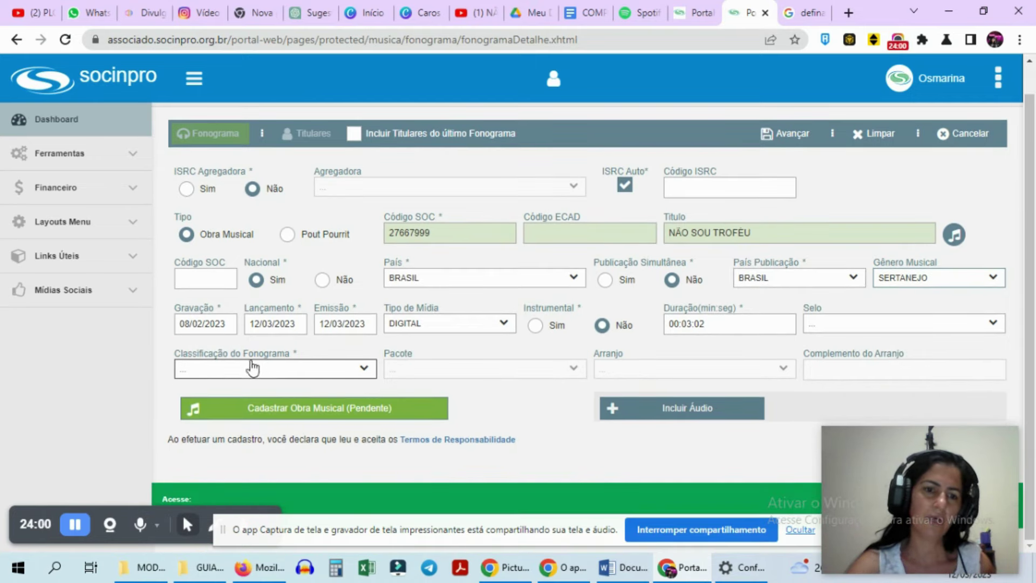
click(363, 370)
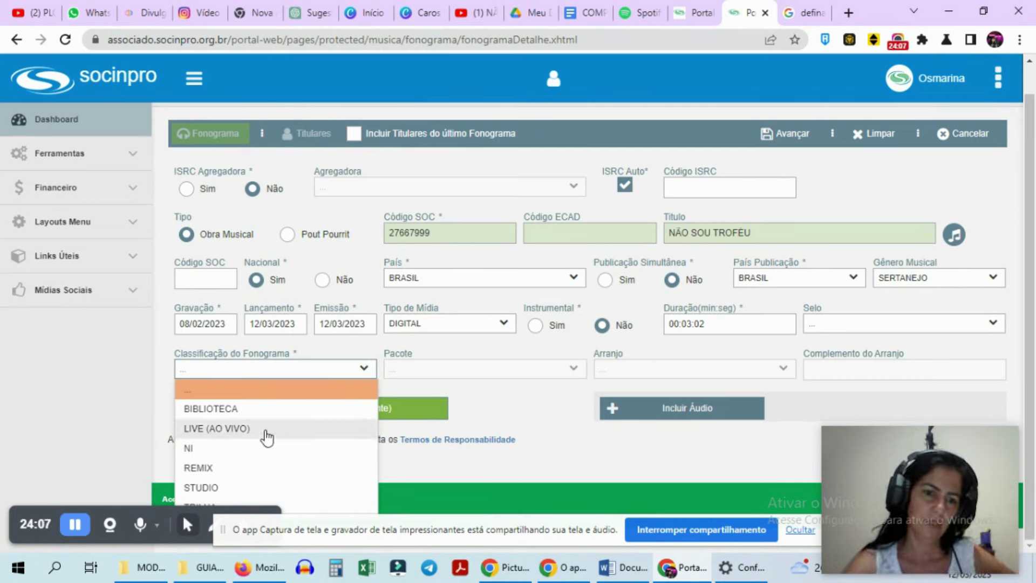
click(233, 488)
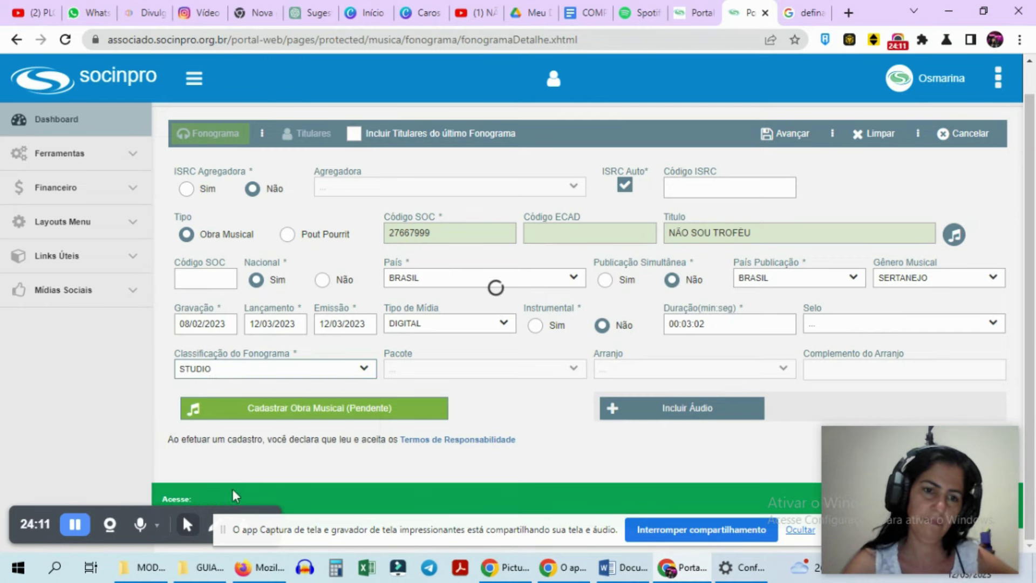
click(287, 373)
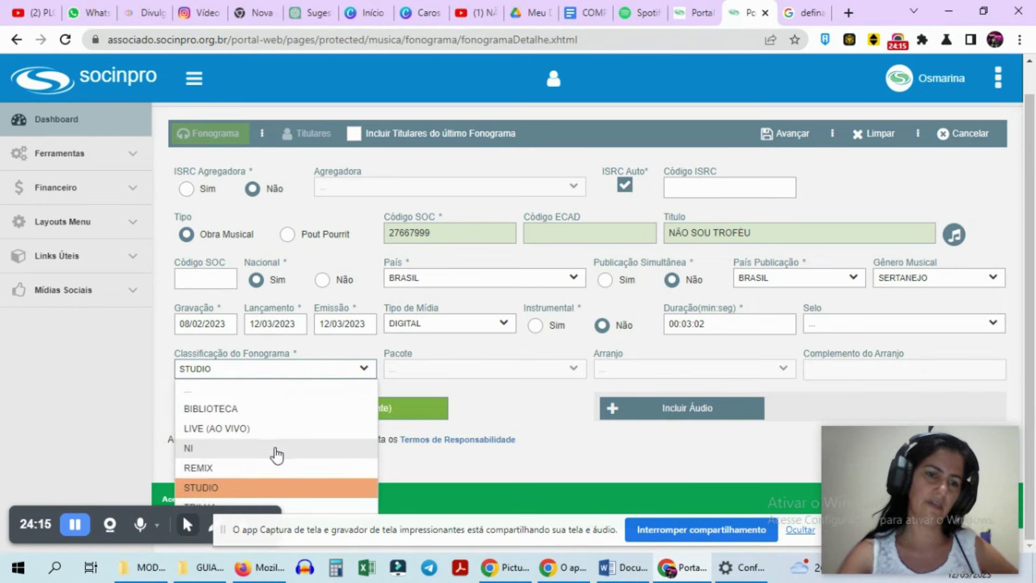
click(347, 372)
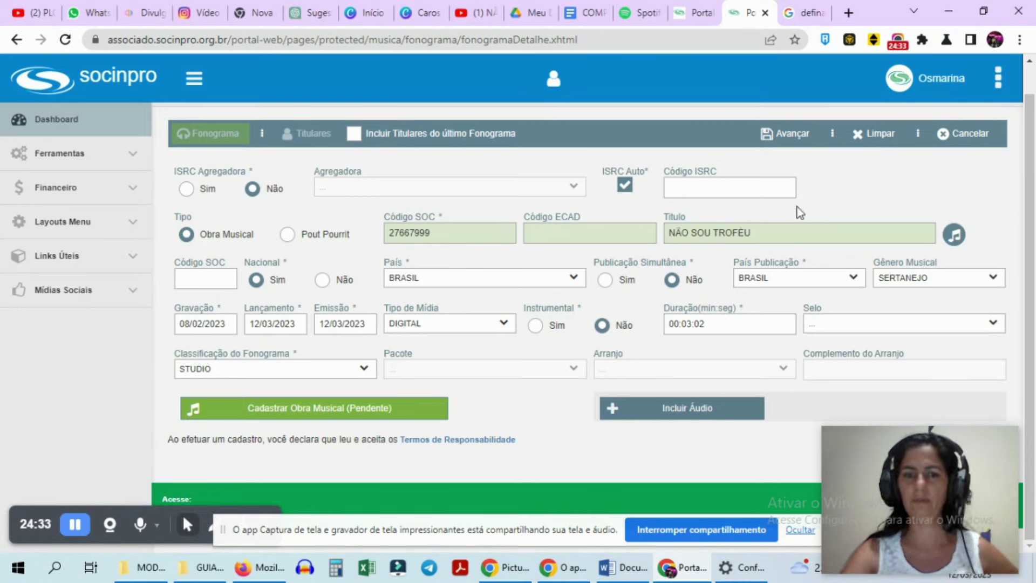
click(791, 138)
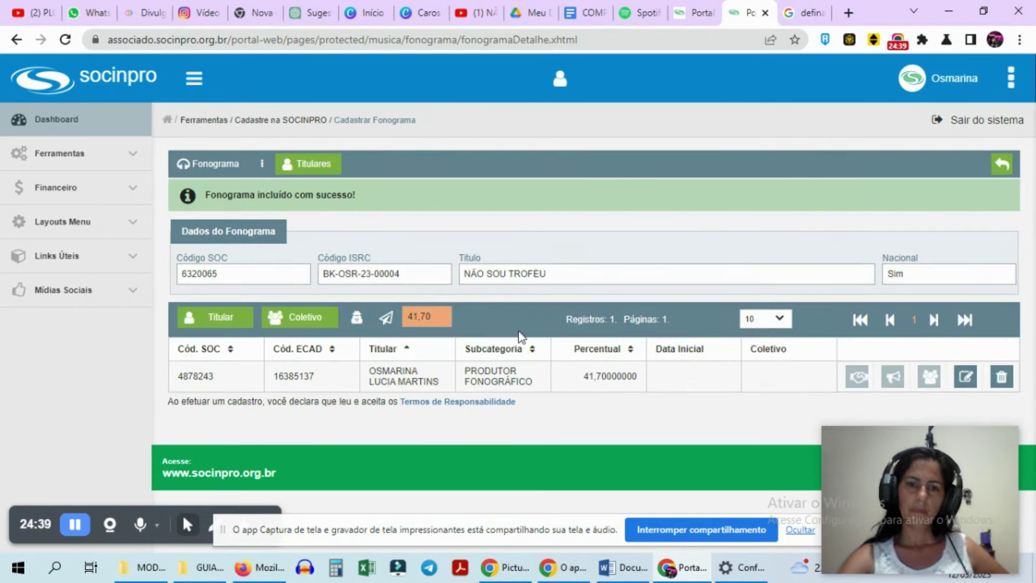
Start a new rights holder for the phonogram, search holders by the artist's pseudonym and select the matching record
drag(411, 317, 428, 318)
click(442, 318)
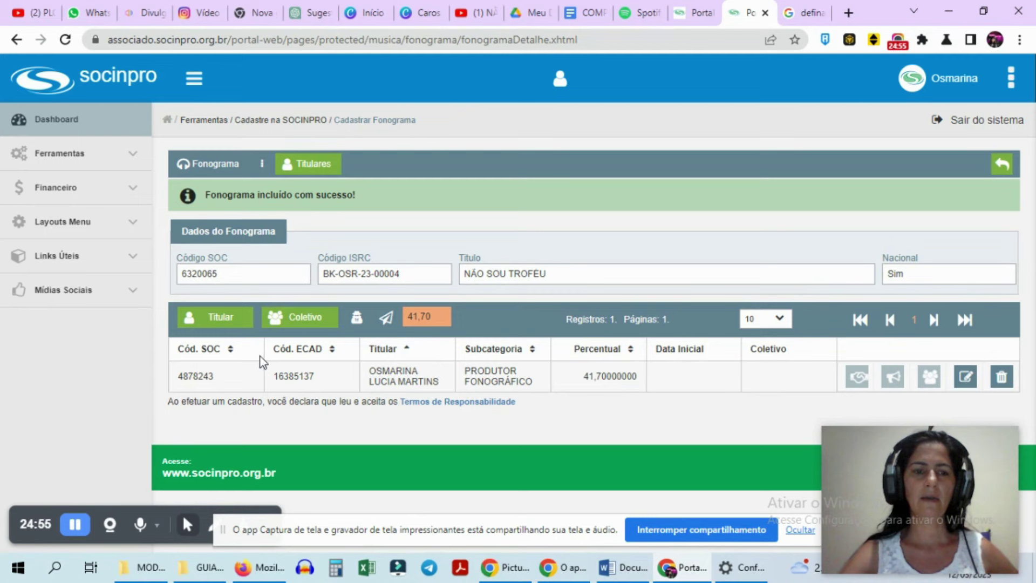
click(217, 321)
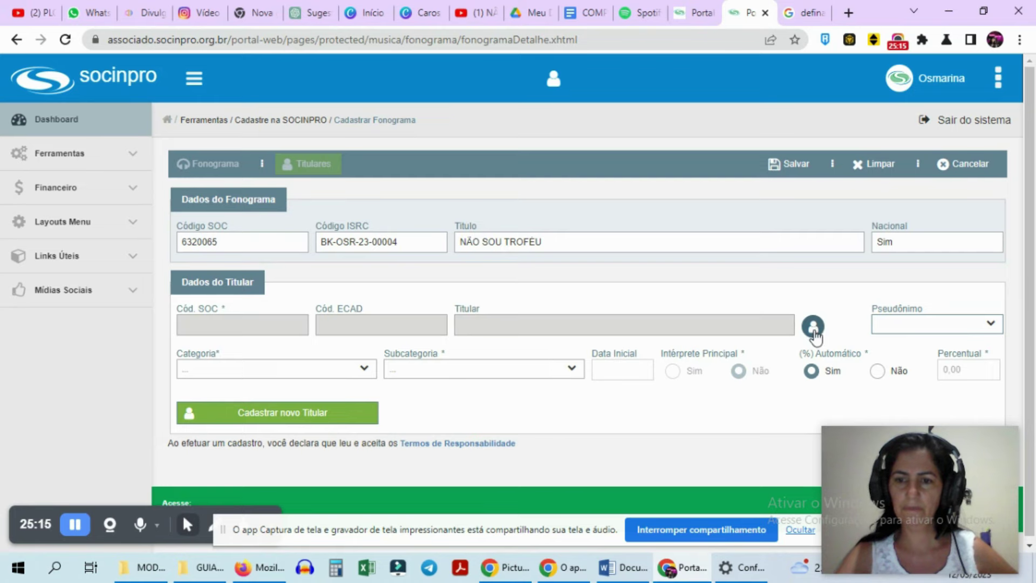
click(814, 329)
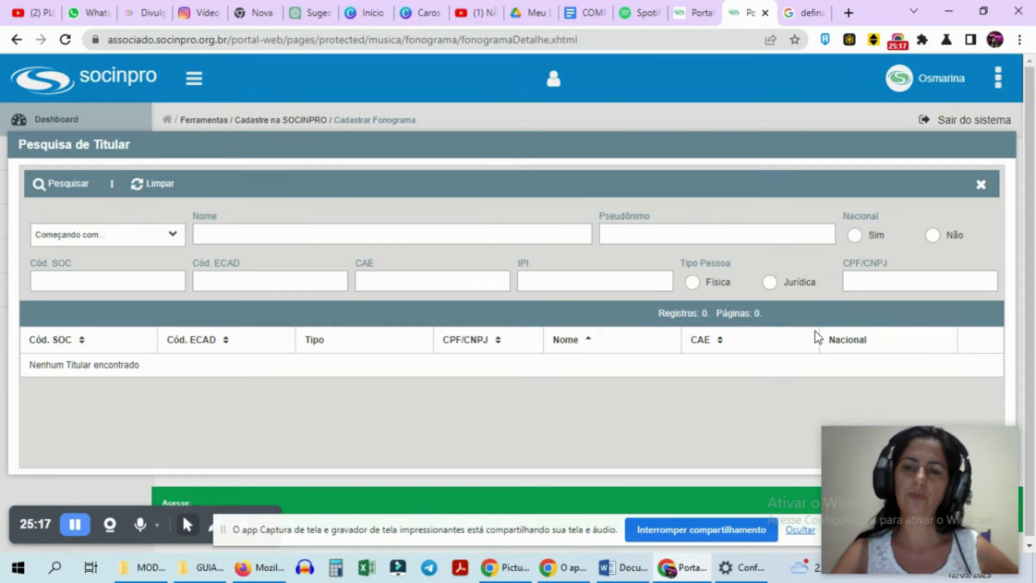
click(613, 235)
click(722, 267)
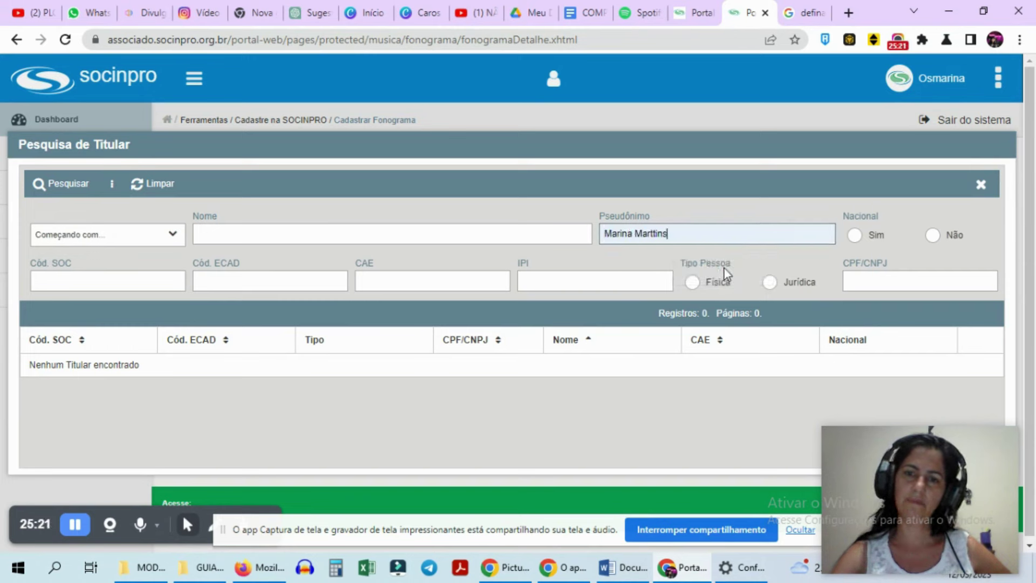
click(62, 189)
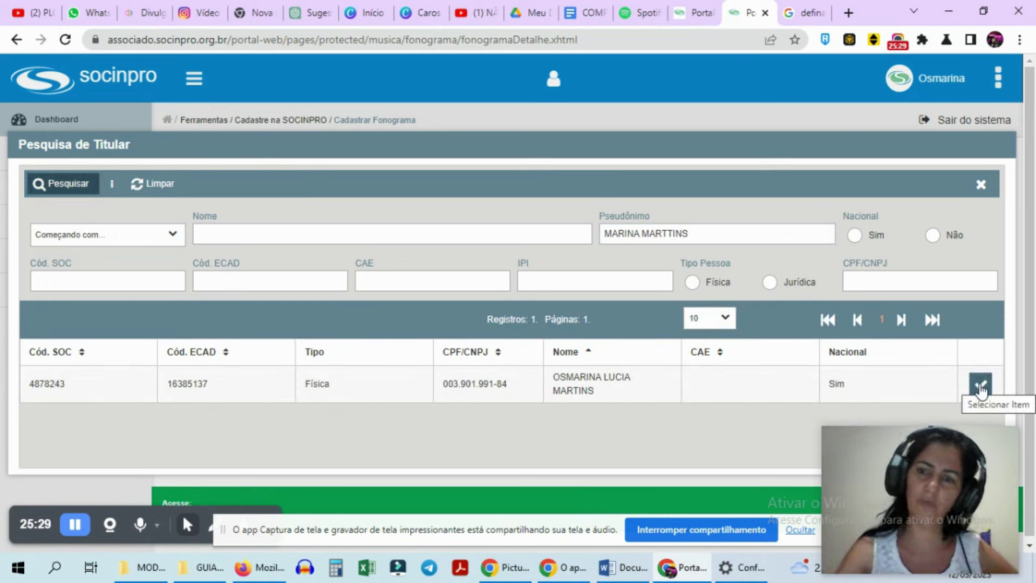
click(980, 385)
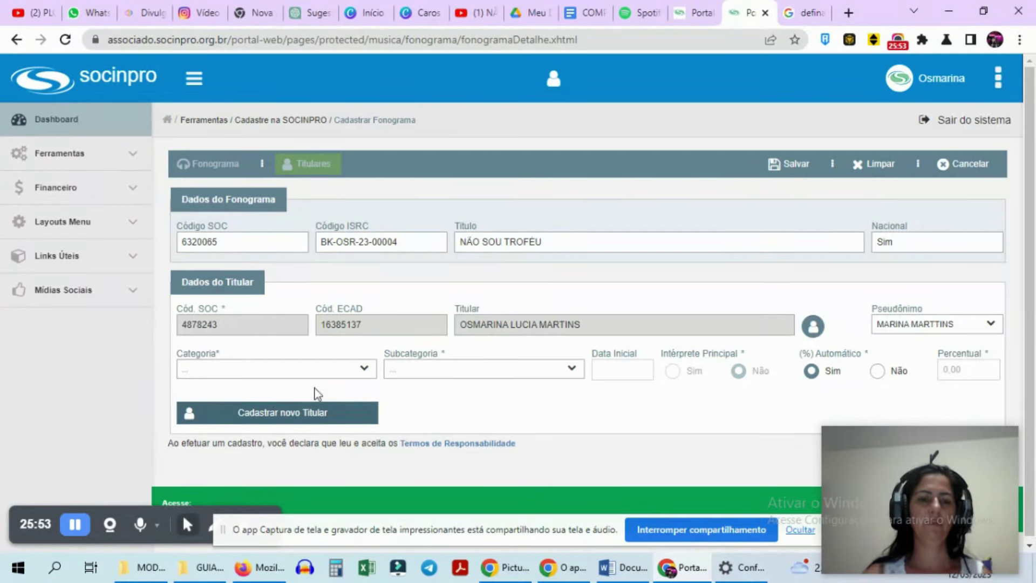
Set the holder's category to INTÉRPRETE and subcategory to INTERPRETE, and mark them as the main interpreter
click(354, 372)
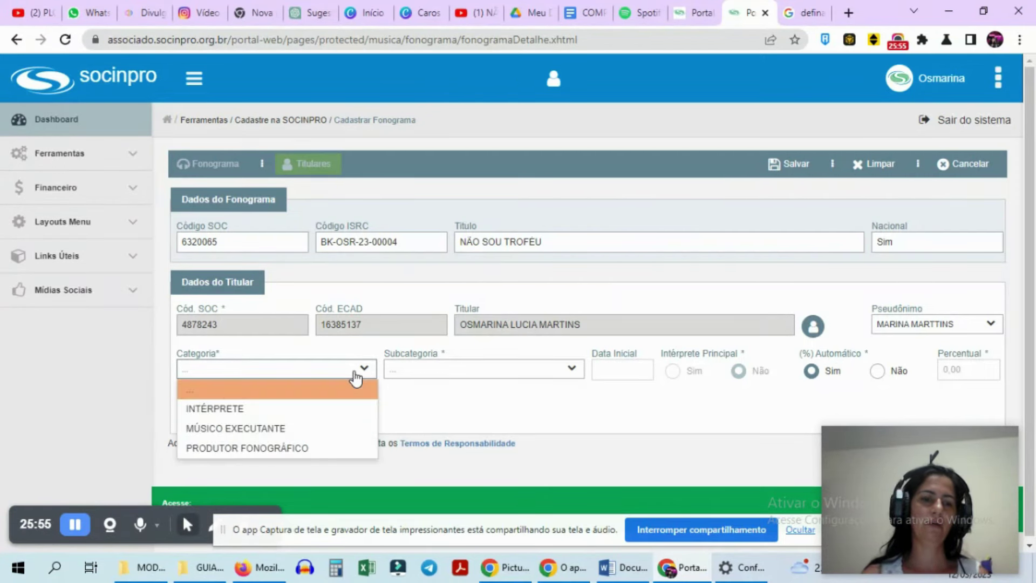
click(335, 409)
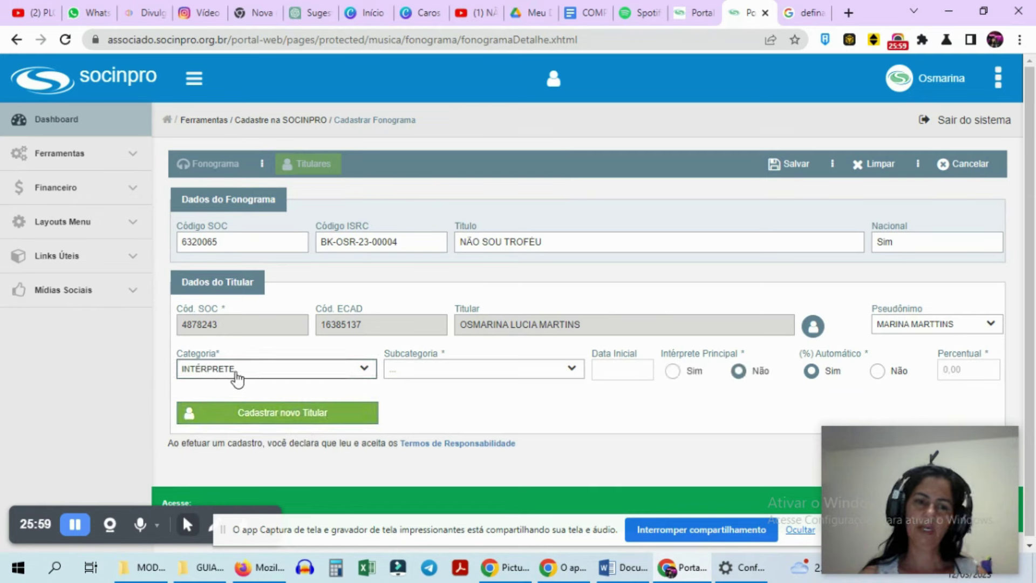
click(445, 372)
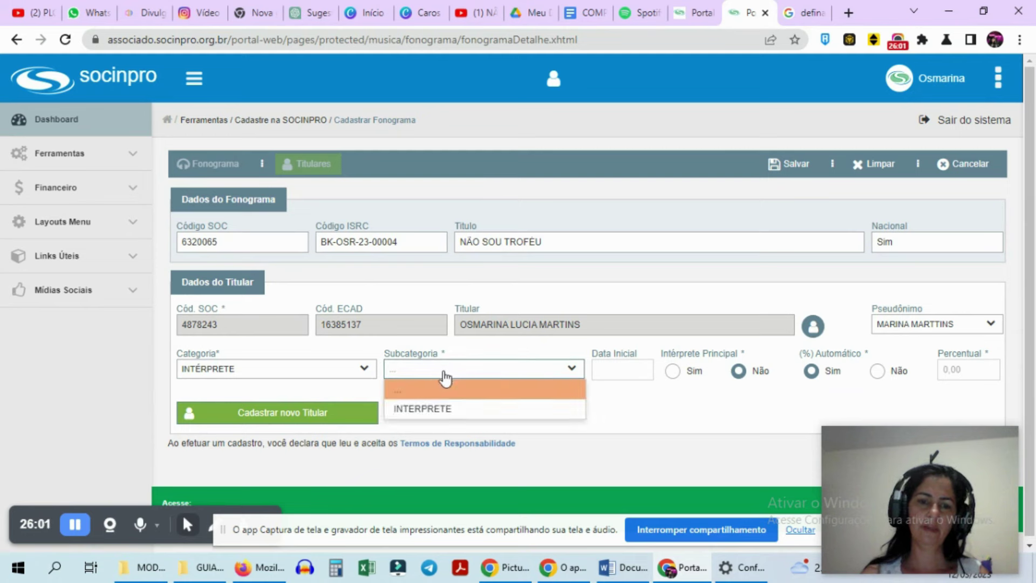
click(445, 410)
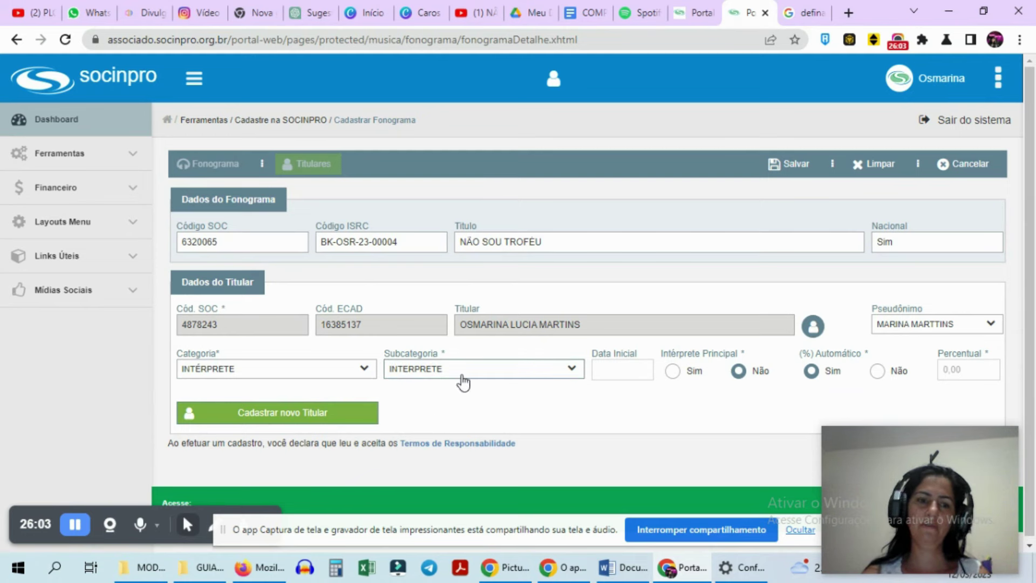
click(673, 371)
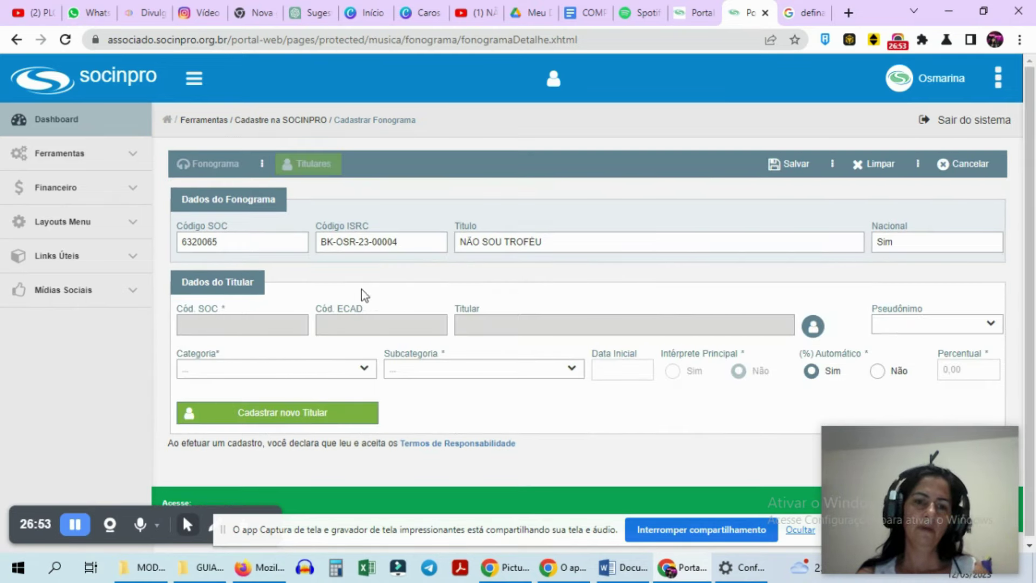
Select the same artist from the holder search for another rights holder entry on the phonogram
scroll(388, 313, down, 1)
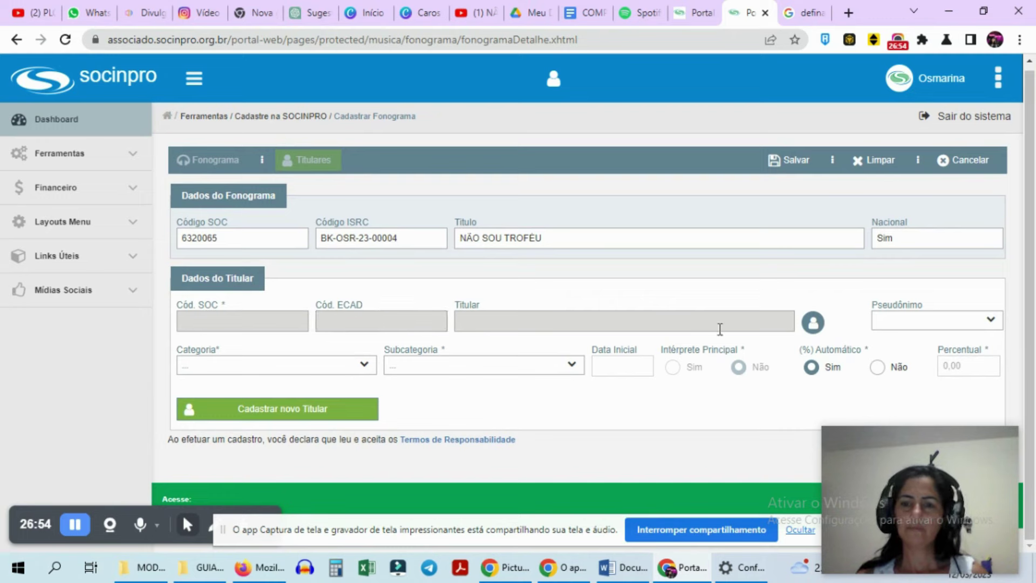
click(815, 326)
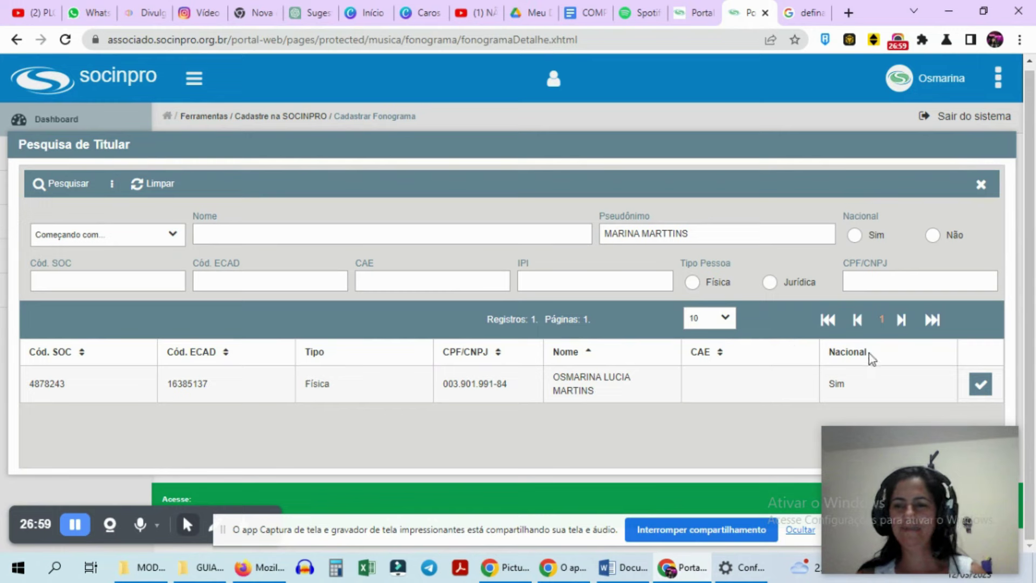
click(980, 386)
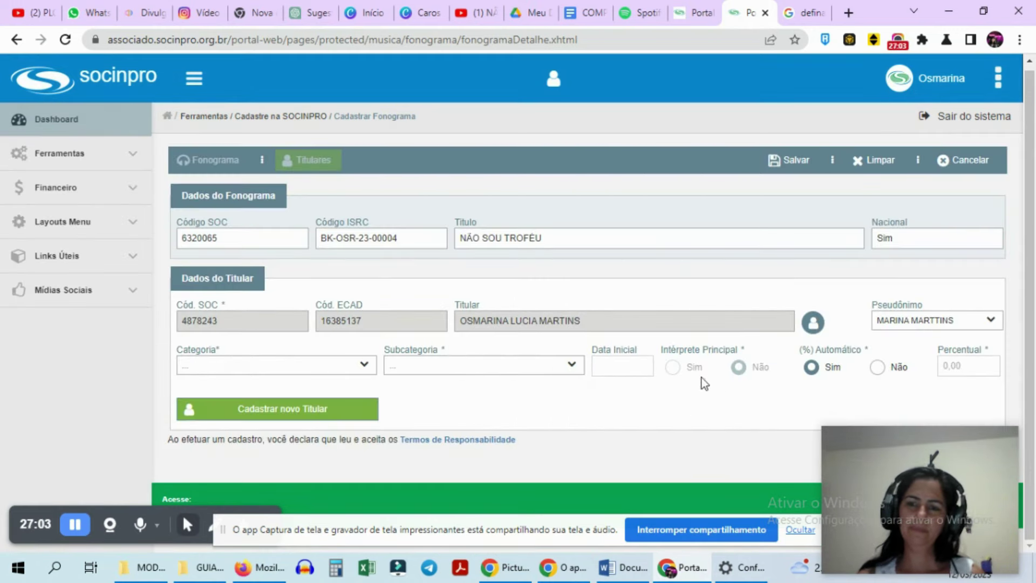
Classify this holder entry as MÚSICO EXECUTANTE with subcategory ARRANJADOR and save it
click(348, 365)
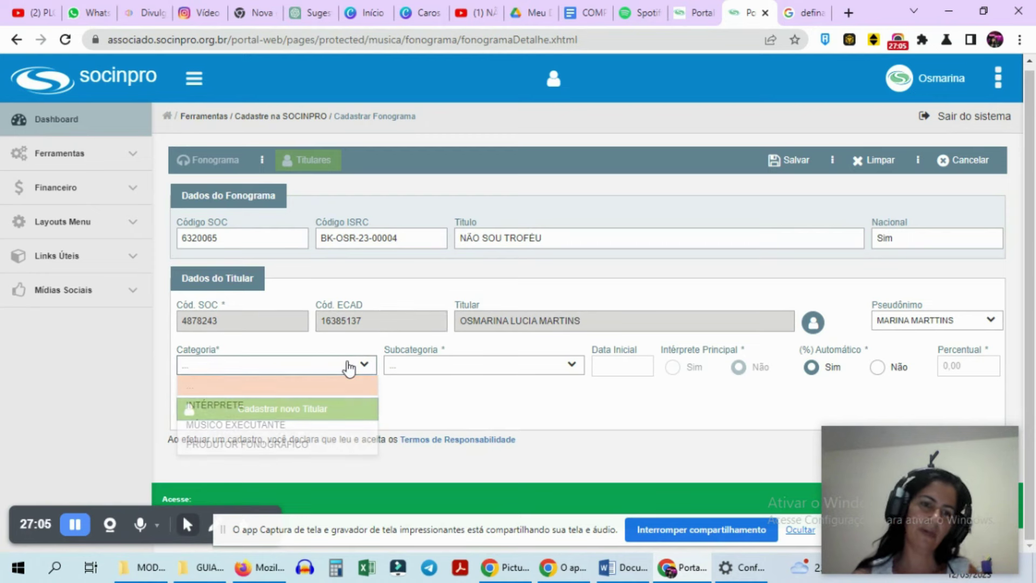
click(335, 425)
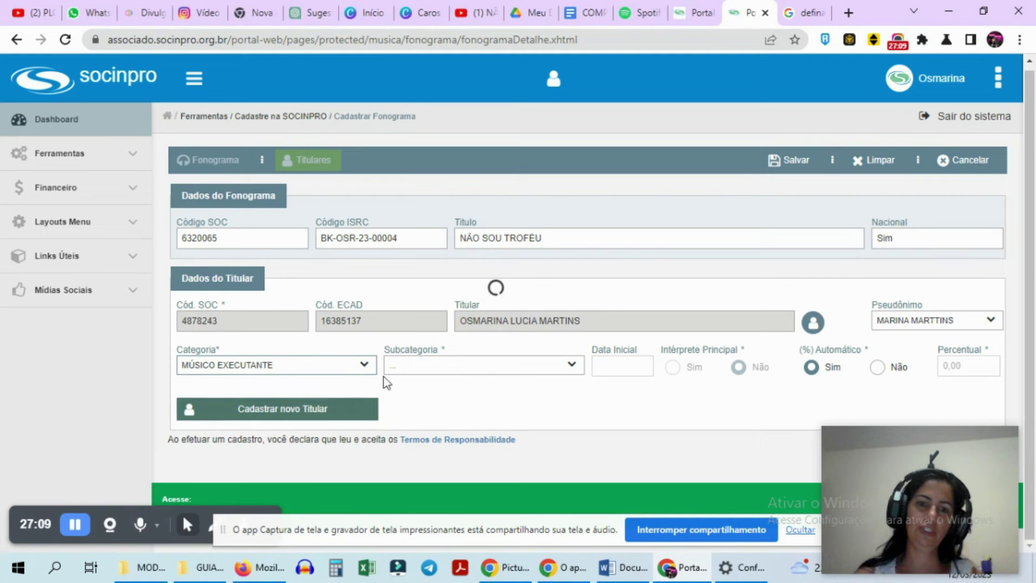
click(563, 370)
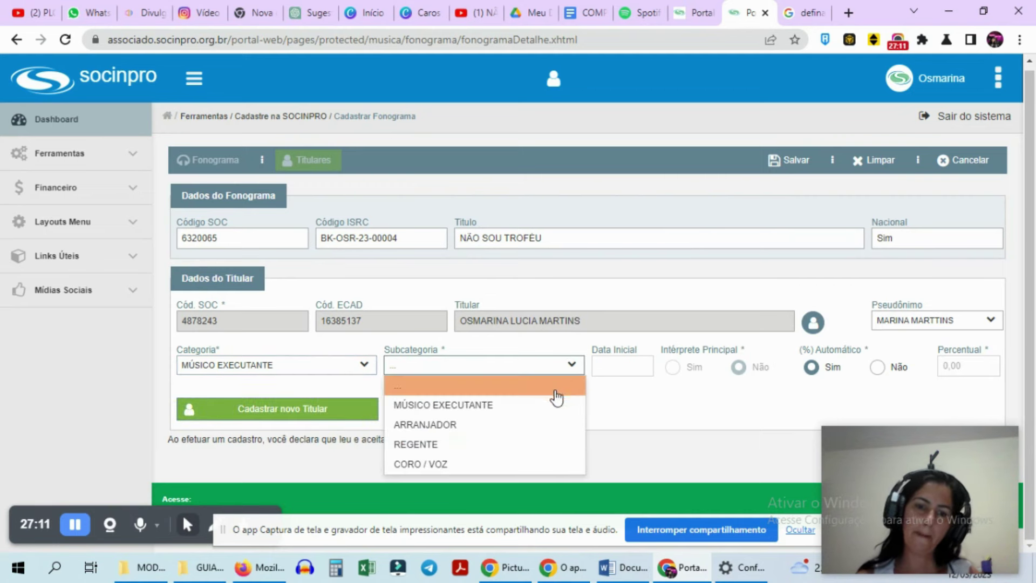
click(496, 430)
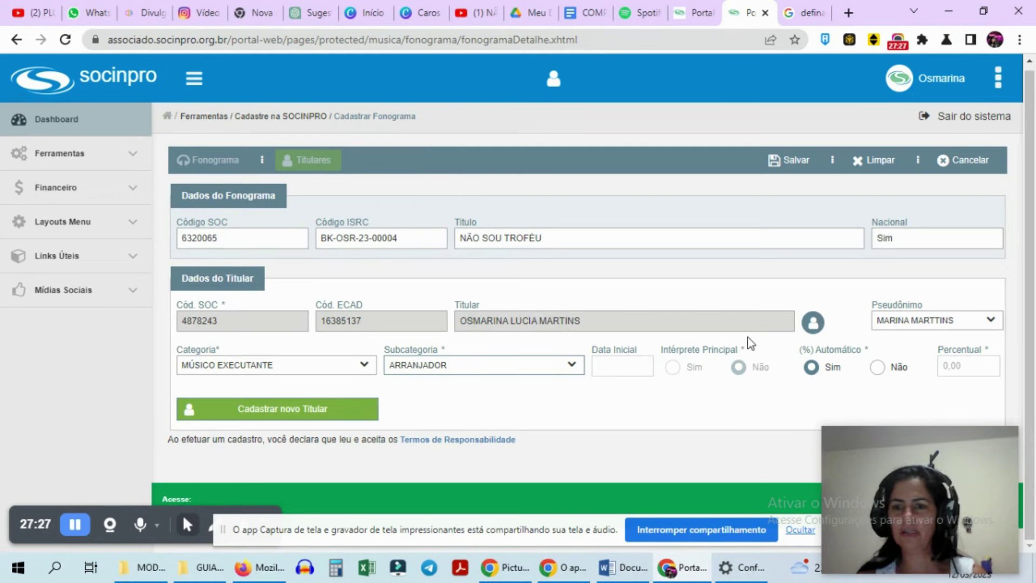
click(787, 162)
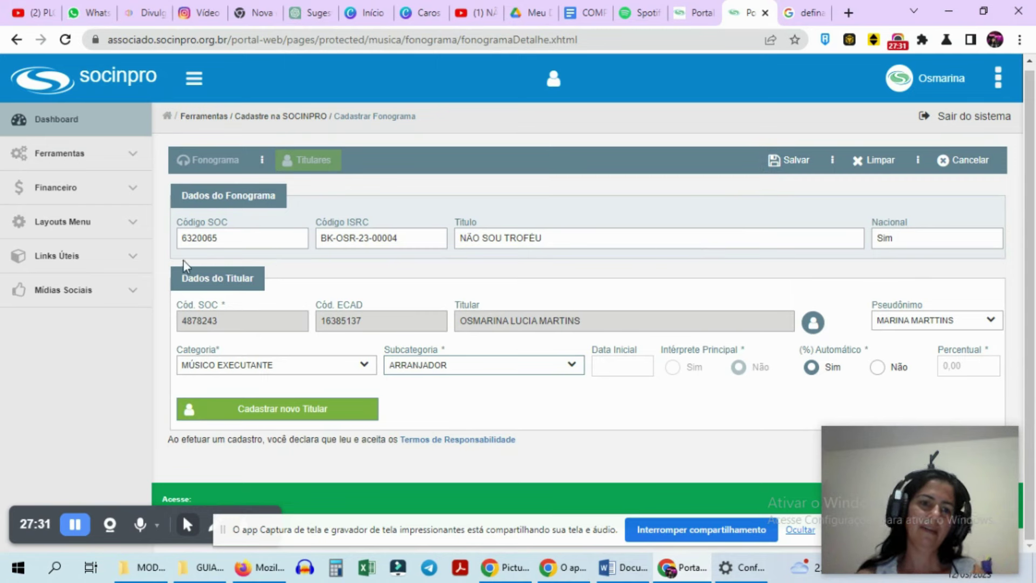
click(216, 235)
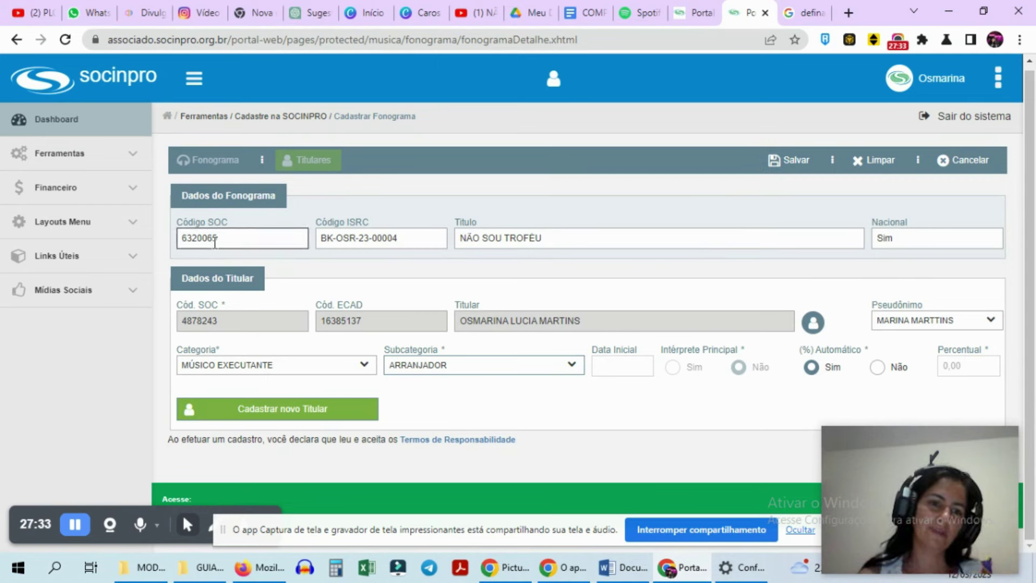
click(335, 246)
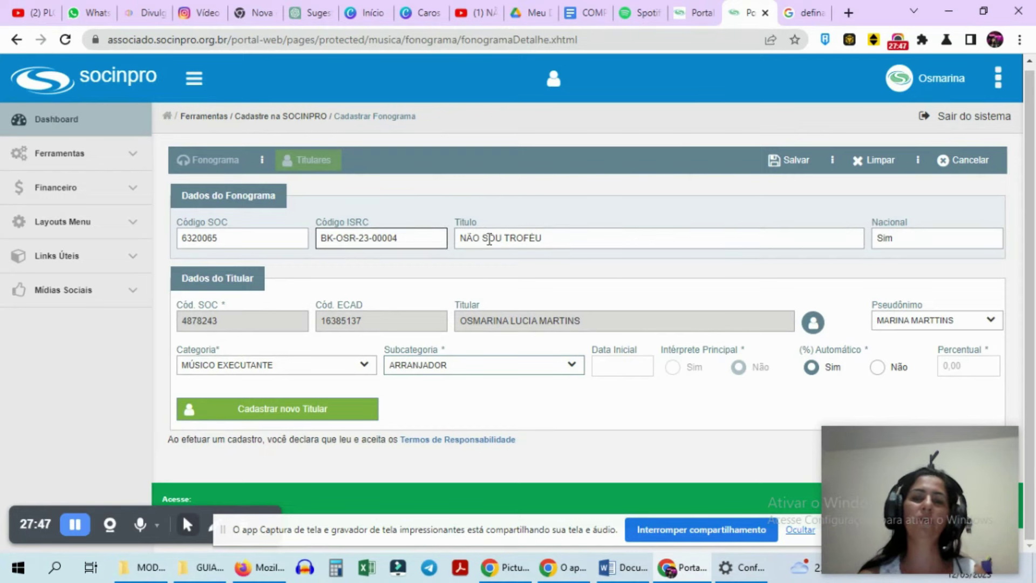
click(792, 163)
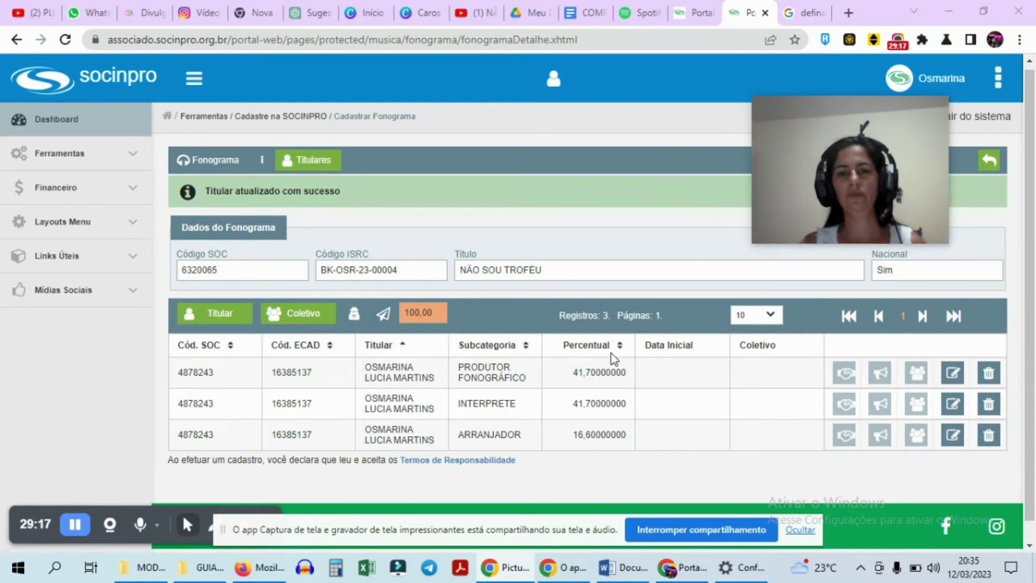
Return to the dashboard, go to phonogram registration and open the "NÃO SOU TROFÉU" phonogram for editing
scroll(613, 359, down, 1)
click(56, 123)
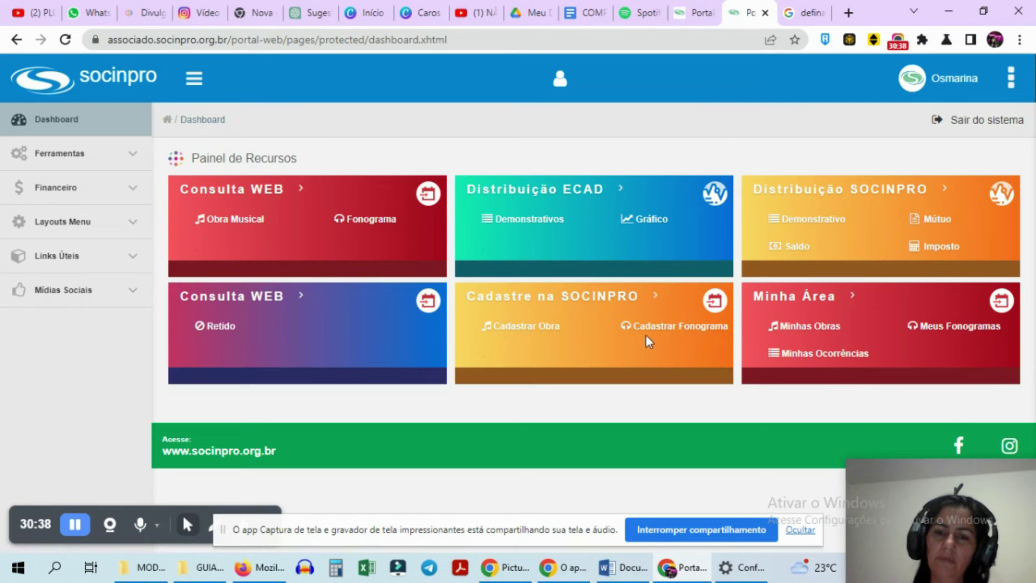
click(681, 327)
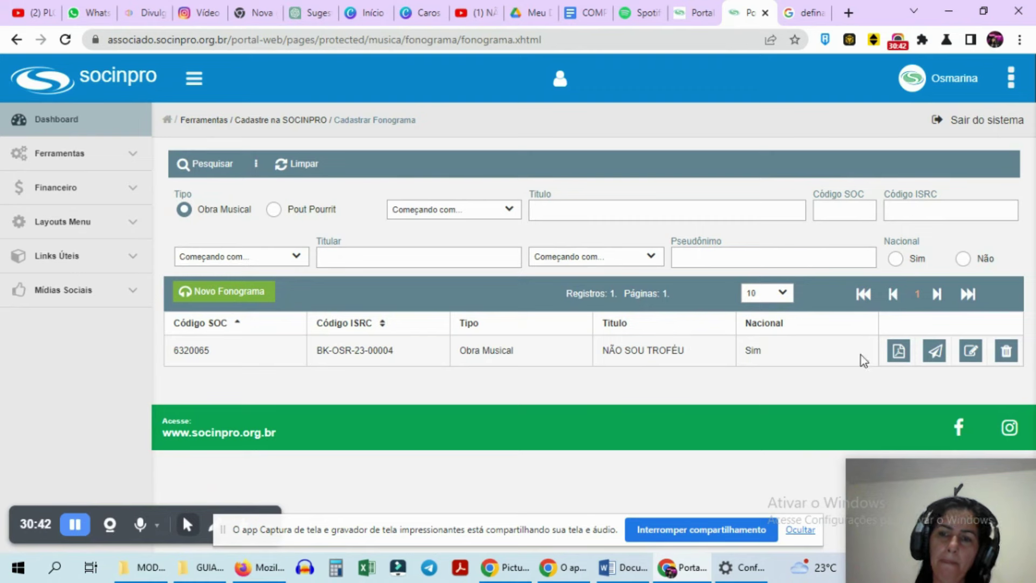
click(970, 353)
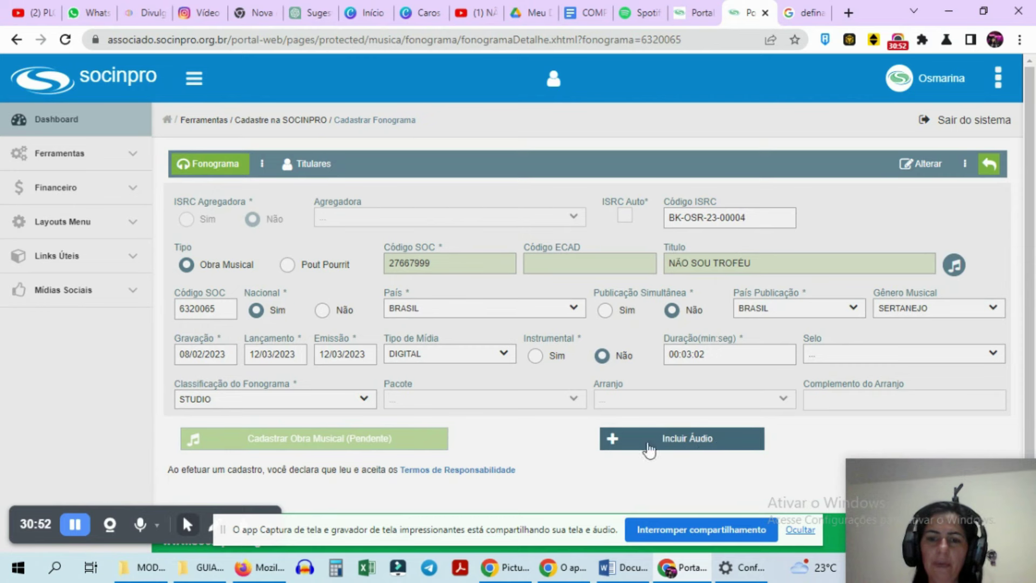
Start adding audio to the phonogram and browse to MINHA CARREIRA > GUIAS PRONTAS > GUIAS MINEIRINHO DOBRADA on the desktop
click(701, 443)
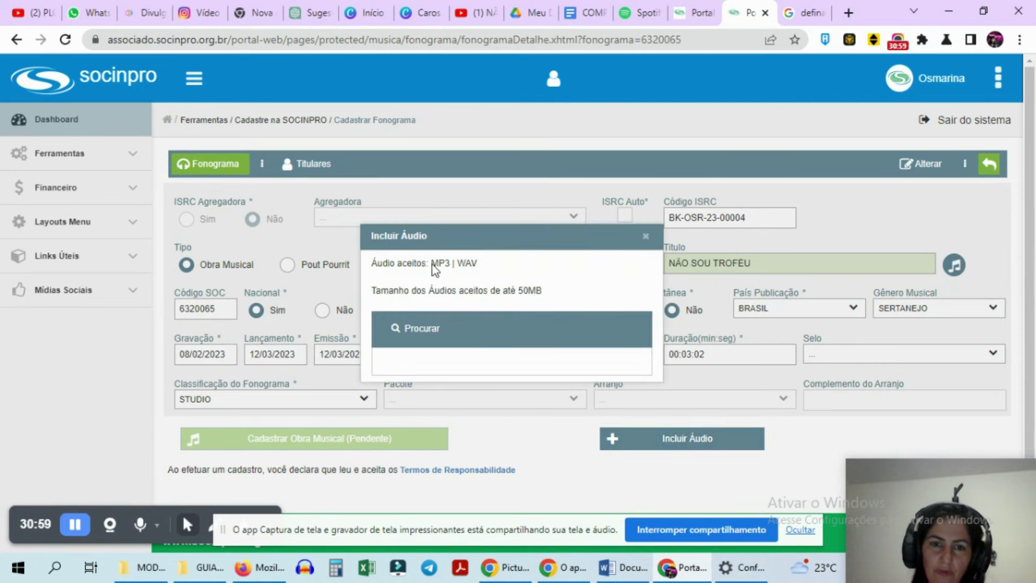
click(423, 329)
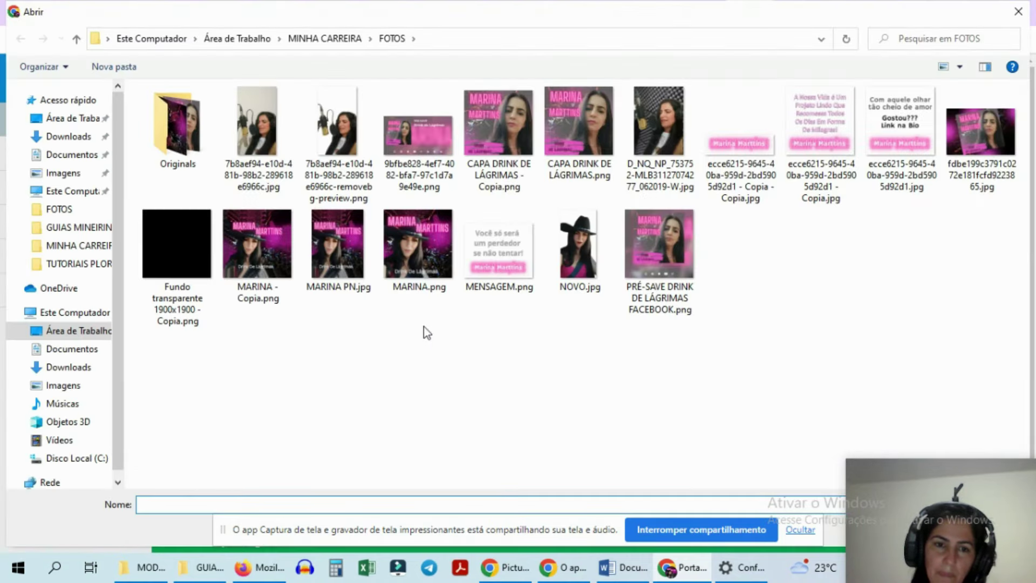
click(83, 119)
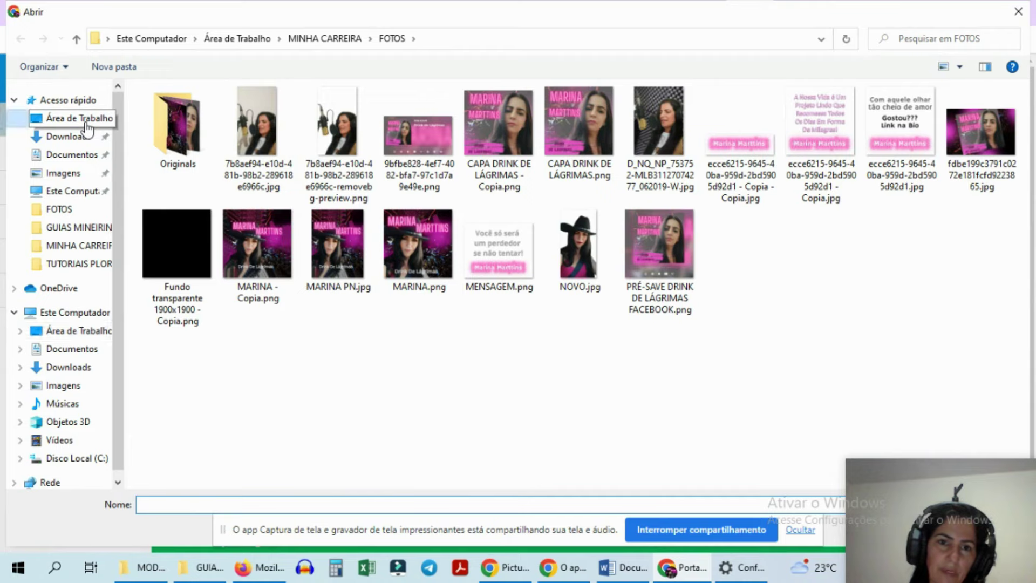
double_click(787, 157)
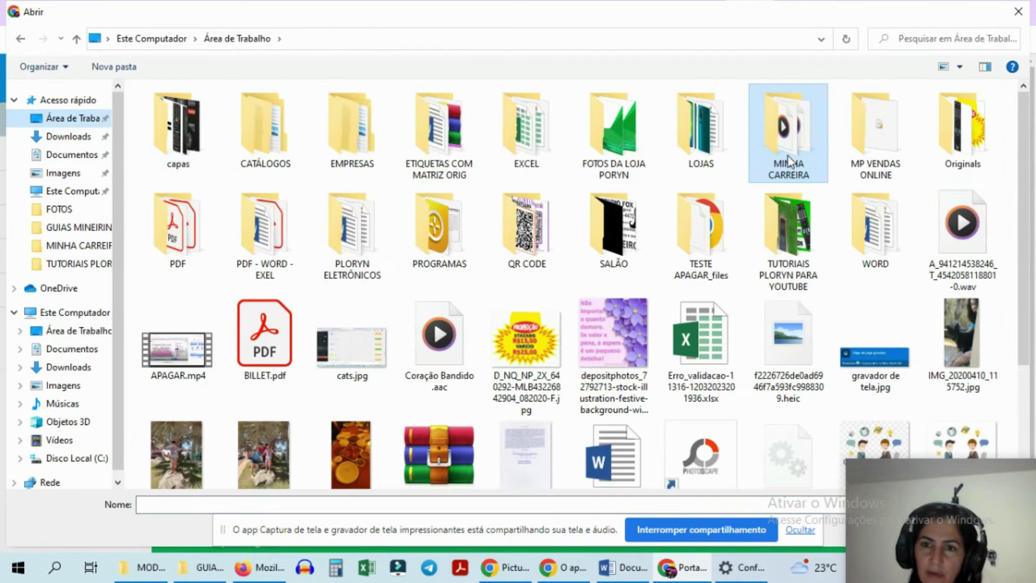
scroll(534, 310, down, 2)
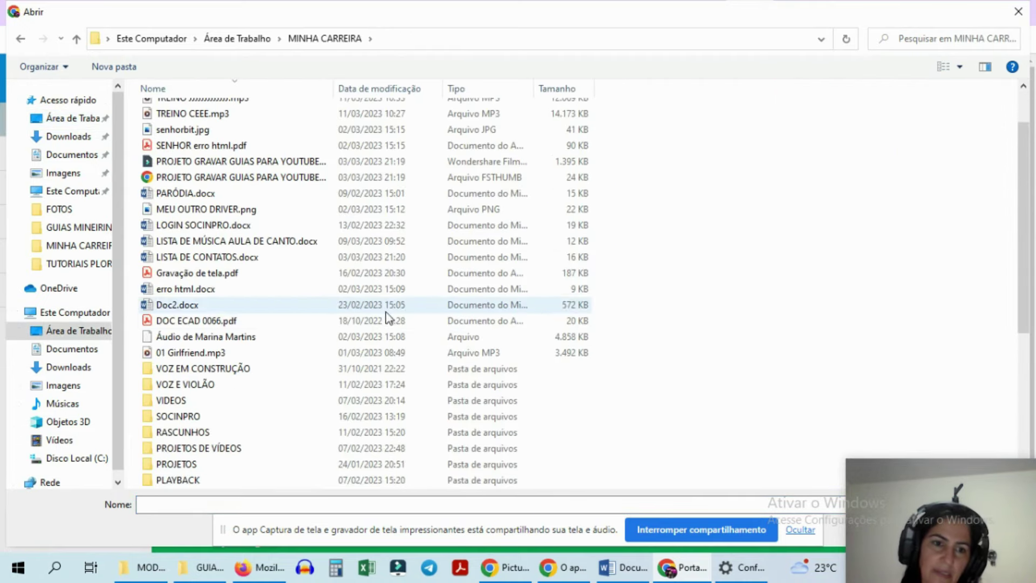
scroll(264, 254, up, 2)
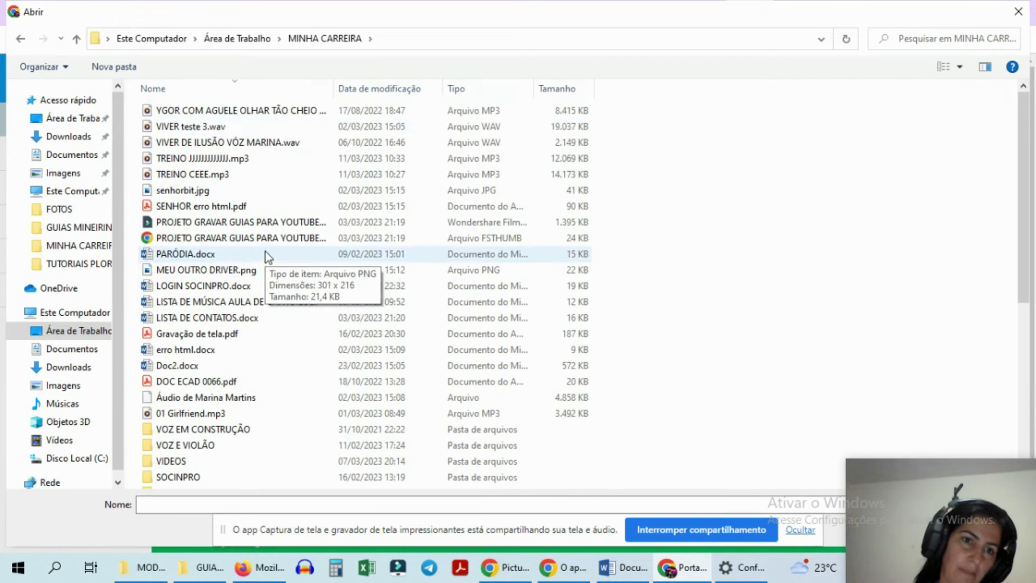
scroll(260, 253, down, 5)
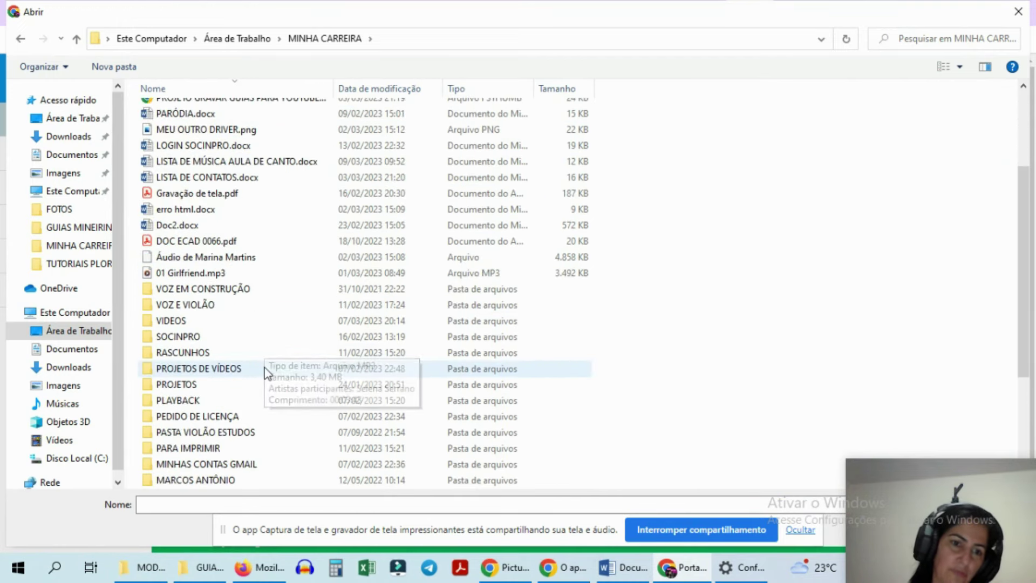
double_click(233, 426)
double_click(252, 127)
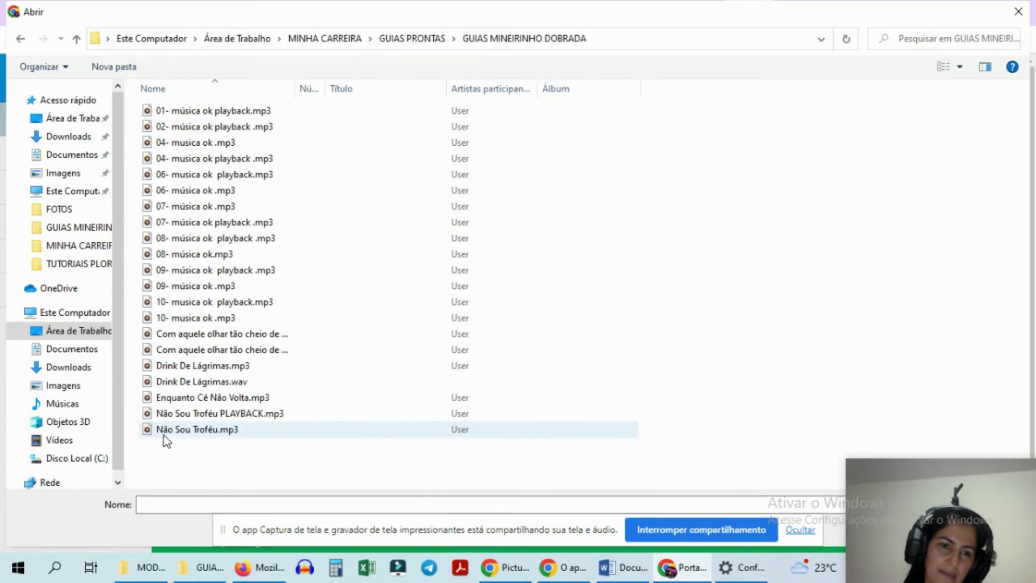
Choose "Não Sou Troféu.mp3" and upload it as the phonogram's audio
click(197, 429)
click(911, 530)
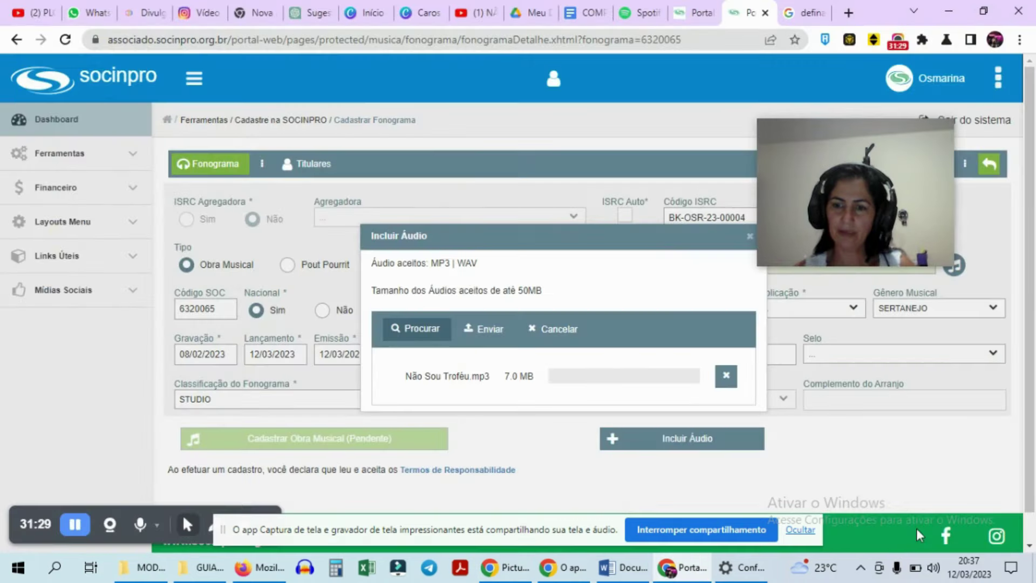
click(487, 333)
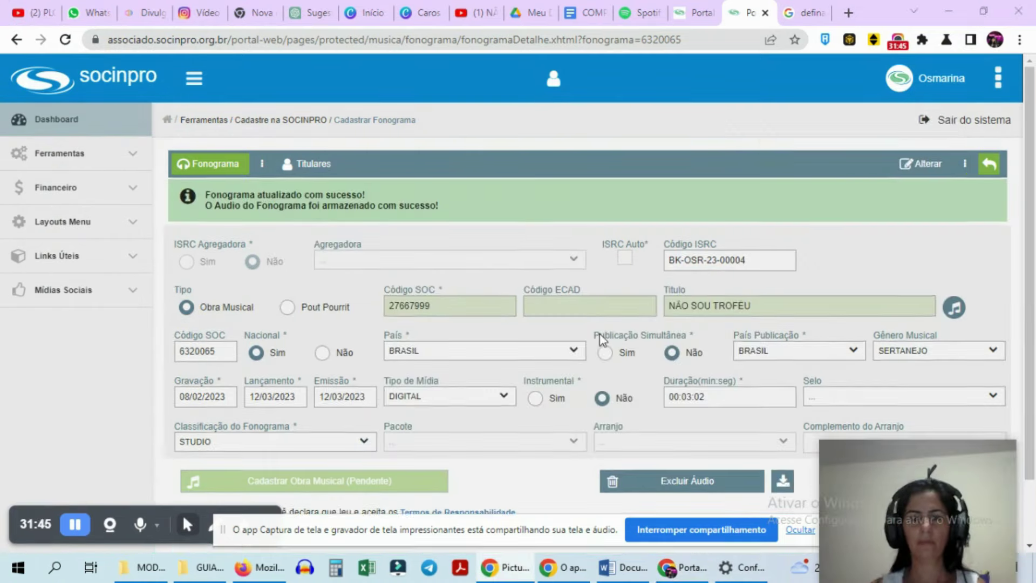
Go back through the dashboard to phonogram registration and generate the occurrence for the "NÃO SOU TROFÉU" phonogram
scroll(598, 329, down, 2)
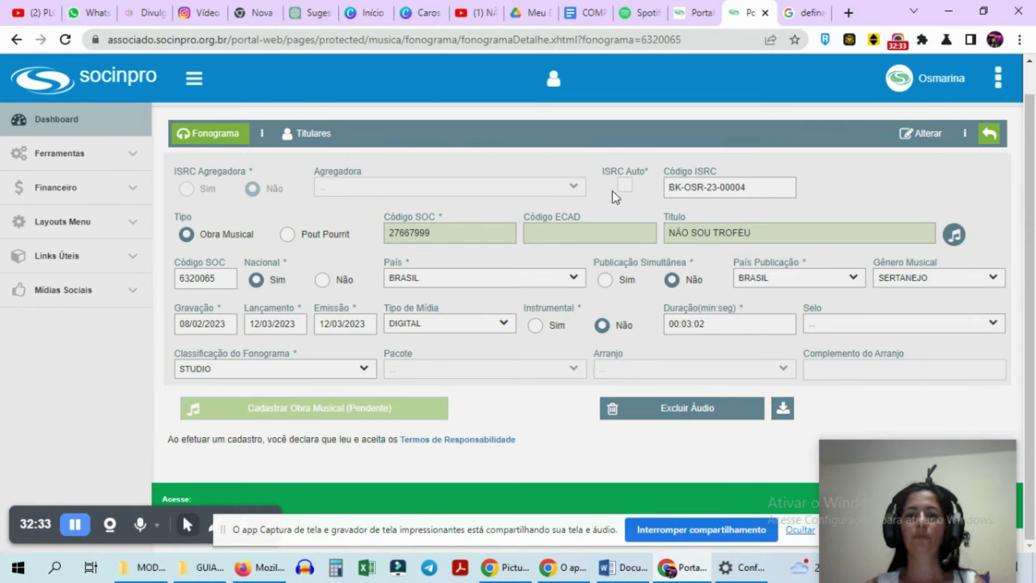
click(58, 123)
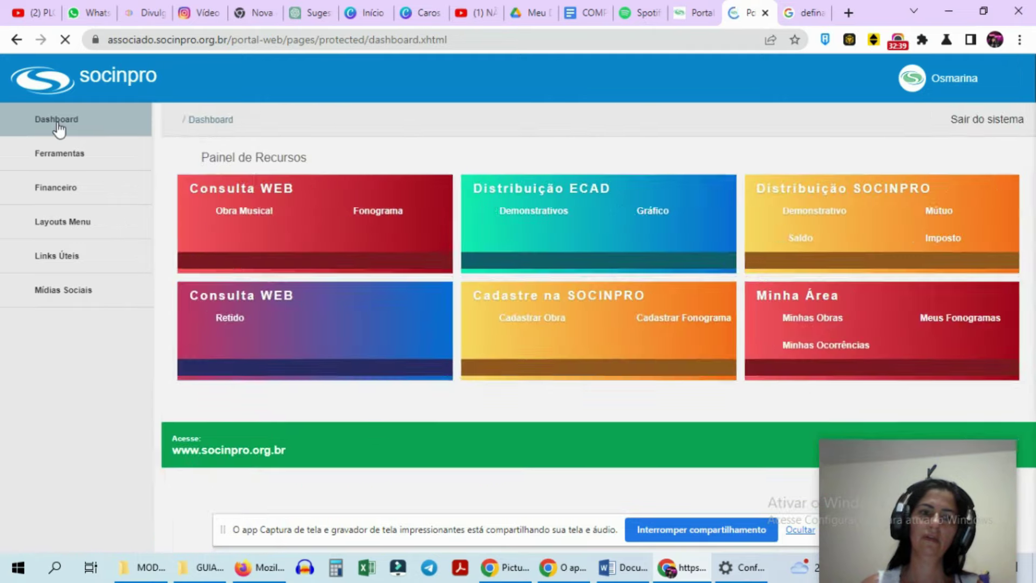
click(686, 331)
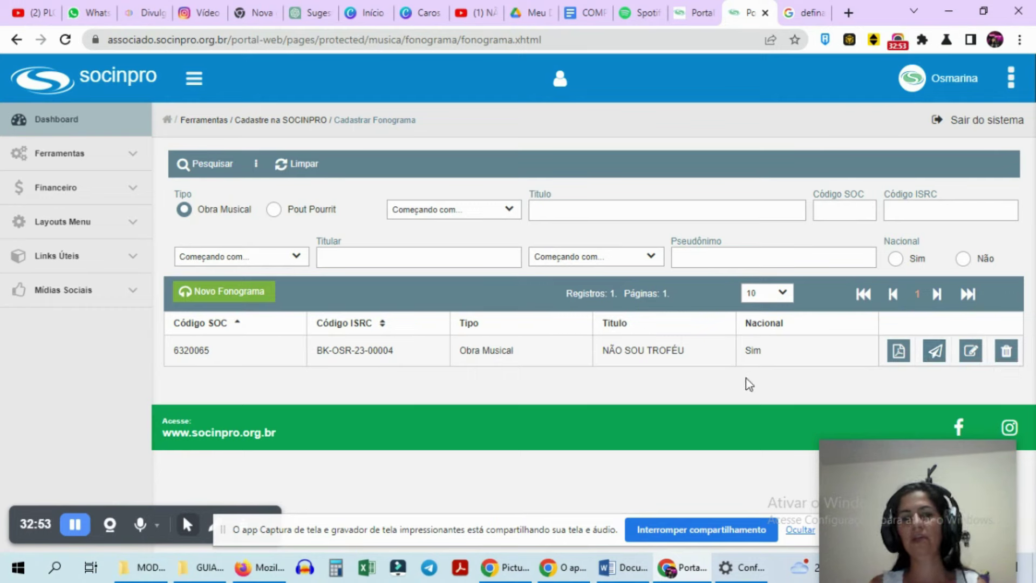
click(935, 353)
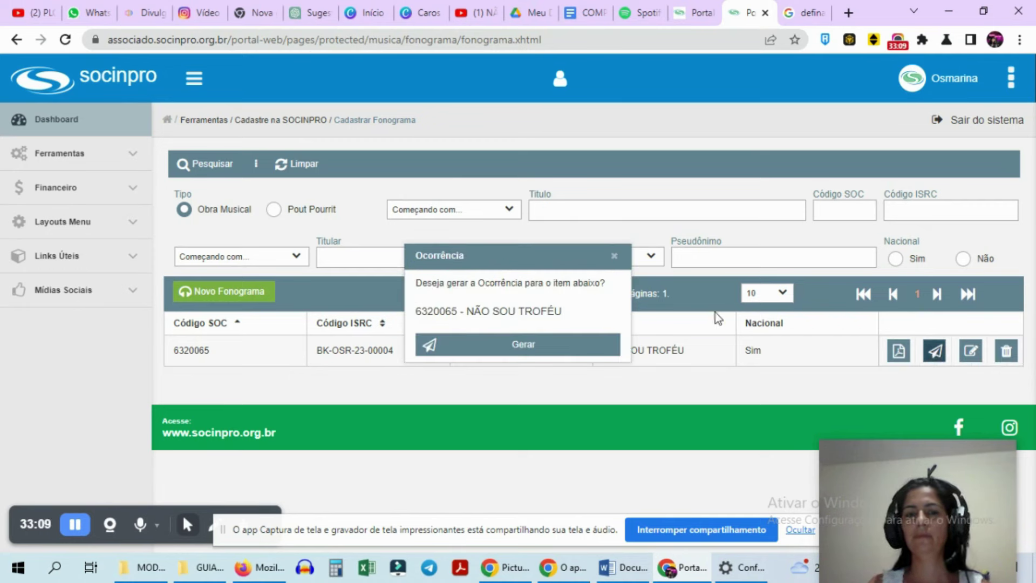
click(527, 346)
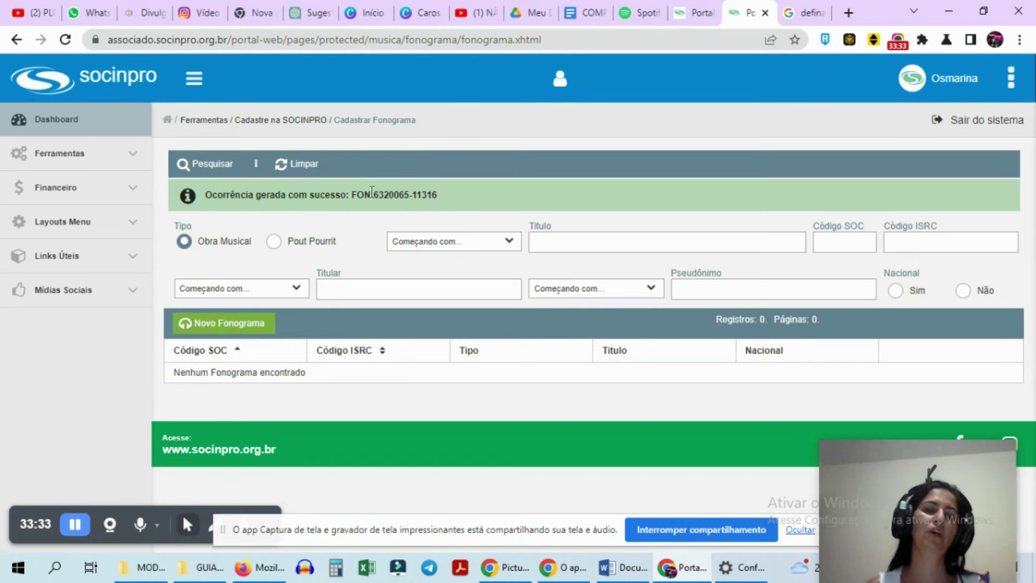
drag(368, 195, 409, 196)
click(443, 196)
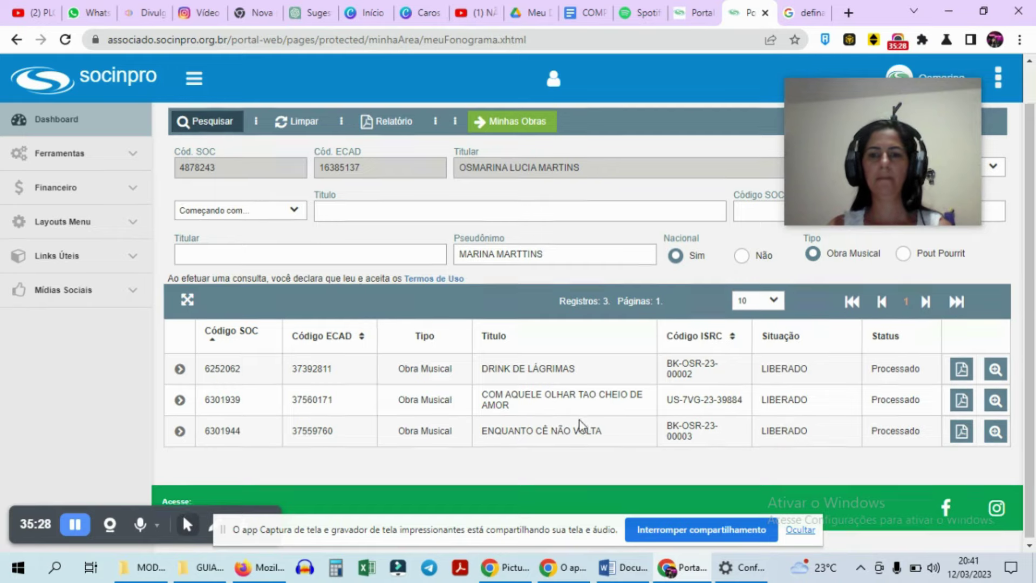
Examine the Meus Fonogramas results, checking the record and page counts and the titles of the processed phonograms
scroll(621, 405, up, 1)
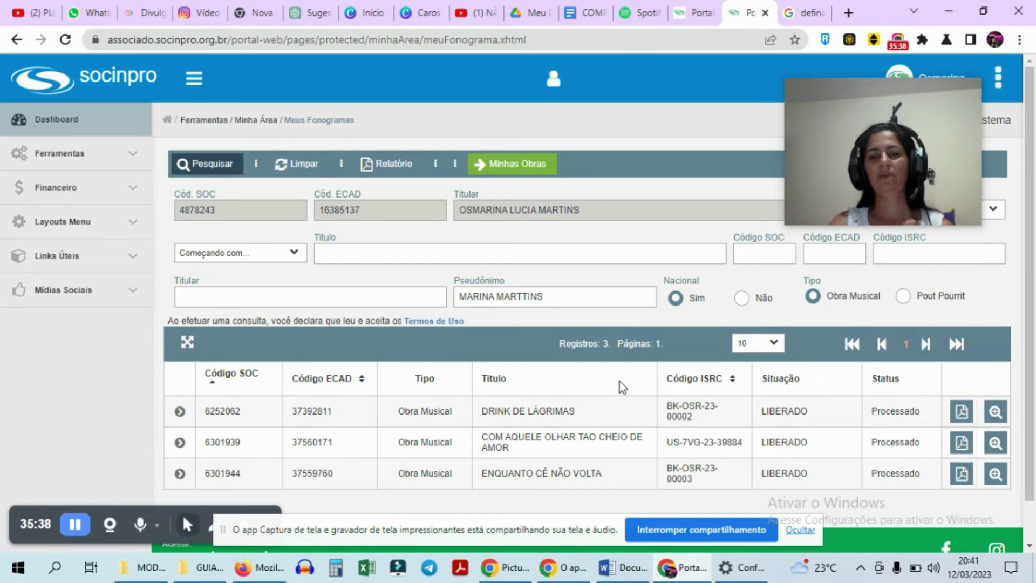
scroll(619, 381, down, 1)
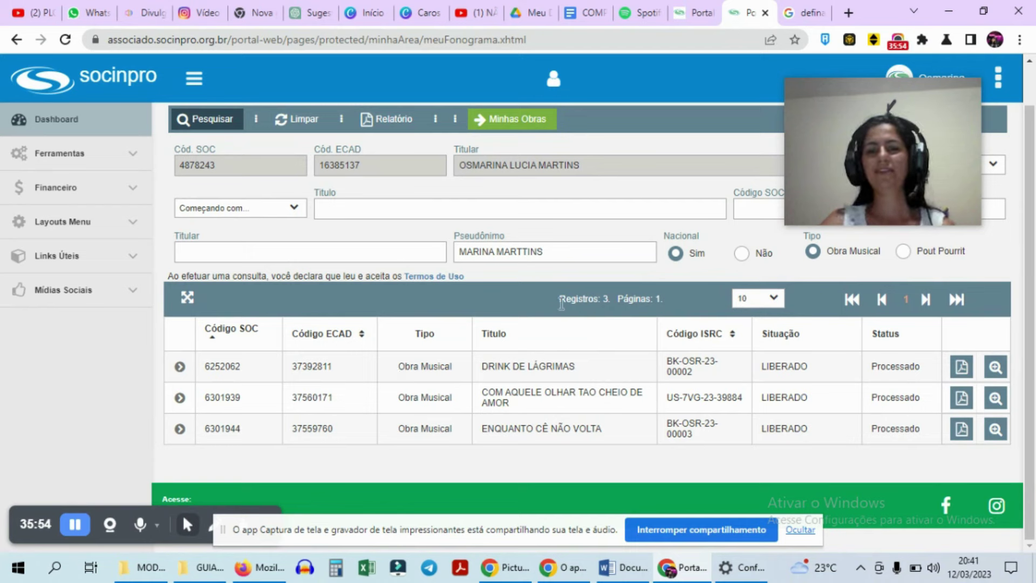
drag(561, 301, 651, 298)
click(674, 302)
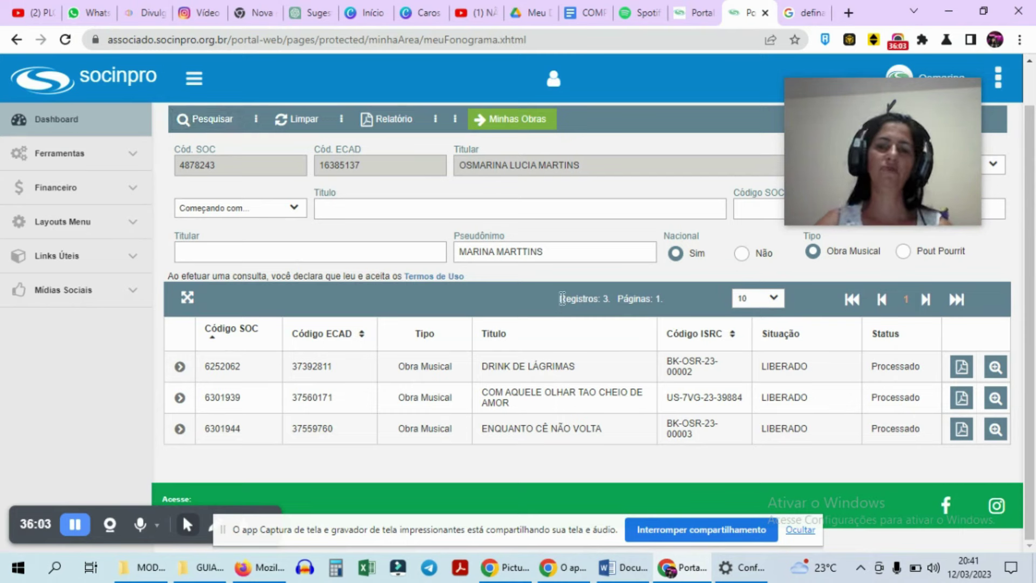
drag(561, 301, 679, 308)
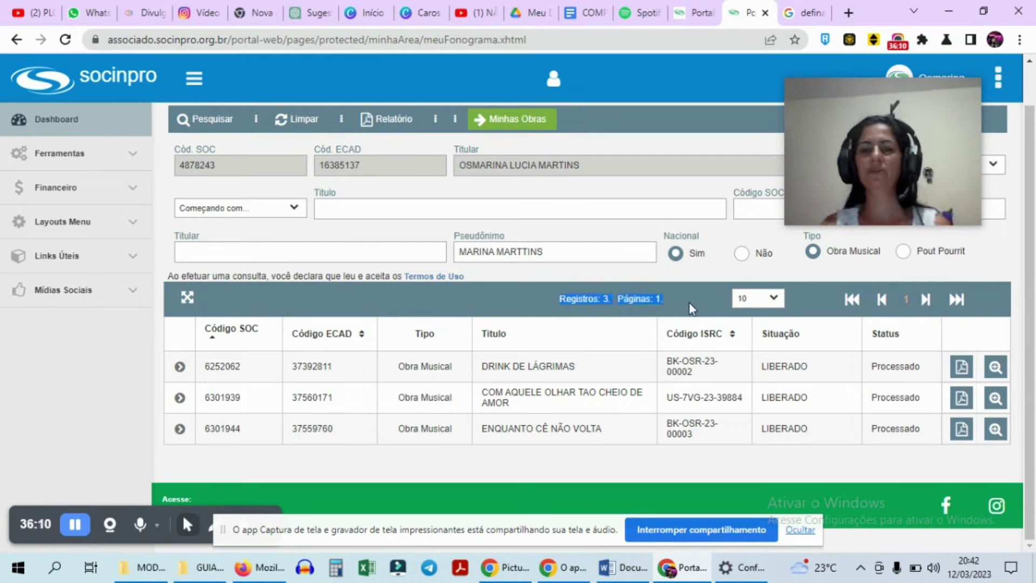
click(669, 298)
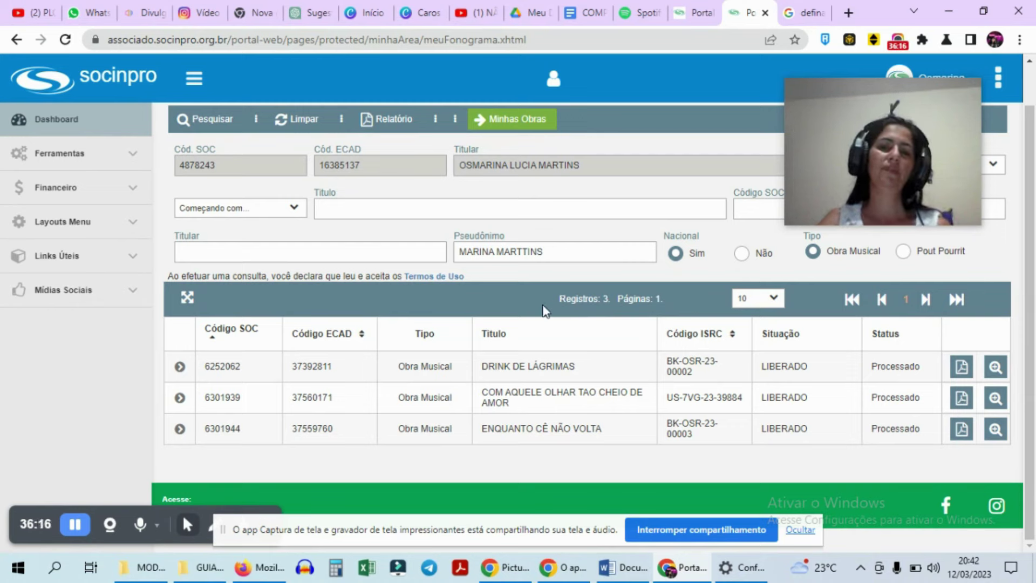
drag(666, 300, 561, 310)
click(549, 303)
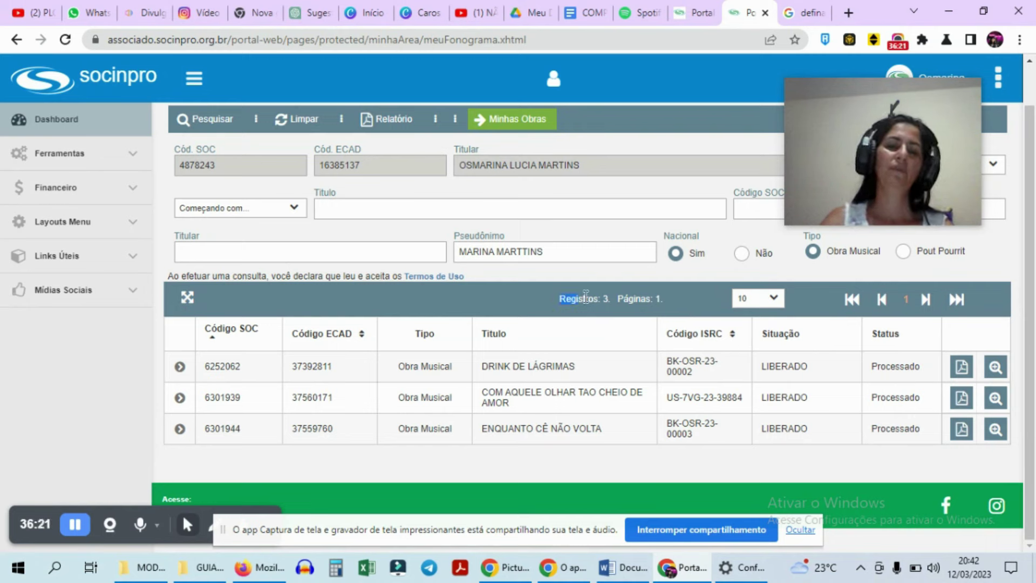
drag(585, 296, 658, 295)
click(673, 297)
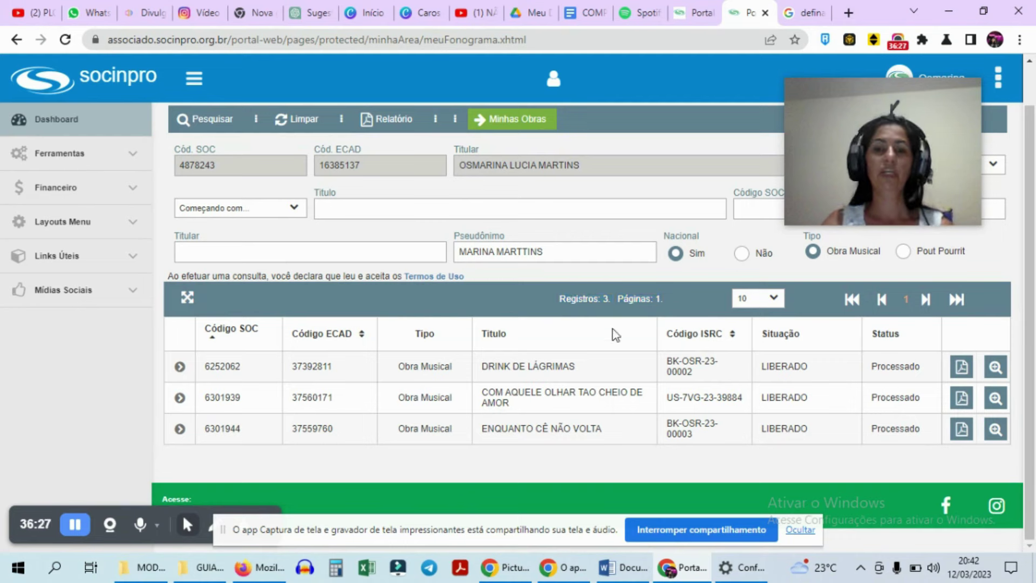
double_click(650, 298)
click(650, 299)
double_click(647, 299)
drag(561, 306, 677, 312)
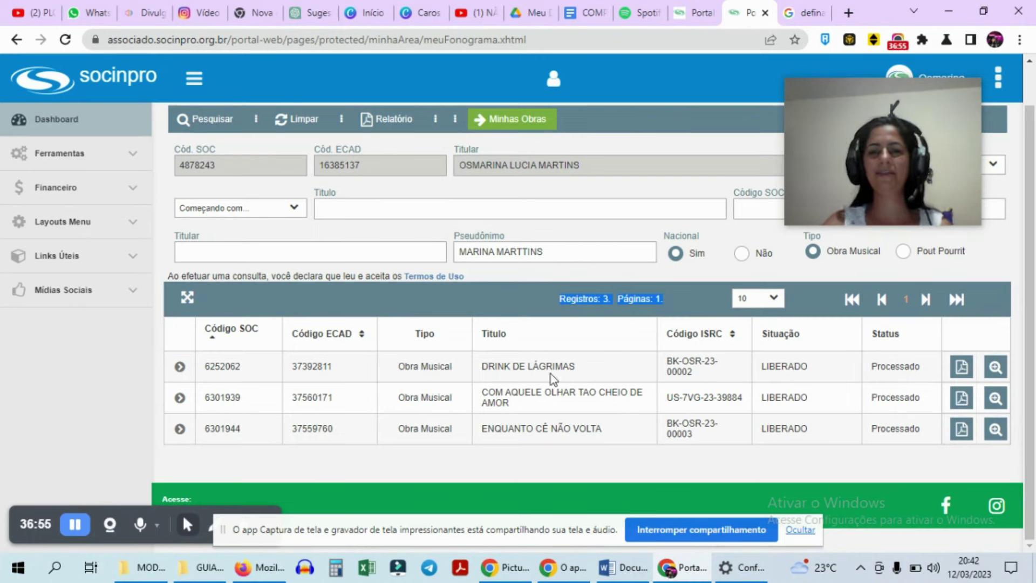
double_click(491, 335)
click(543, 340)
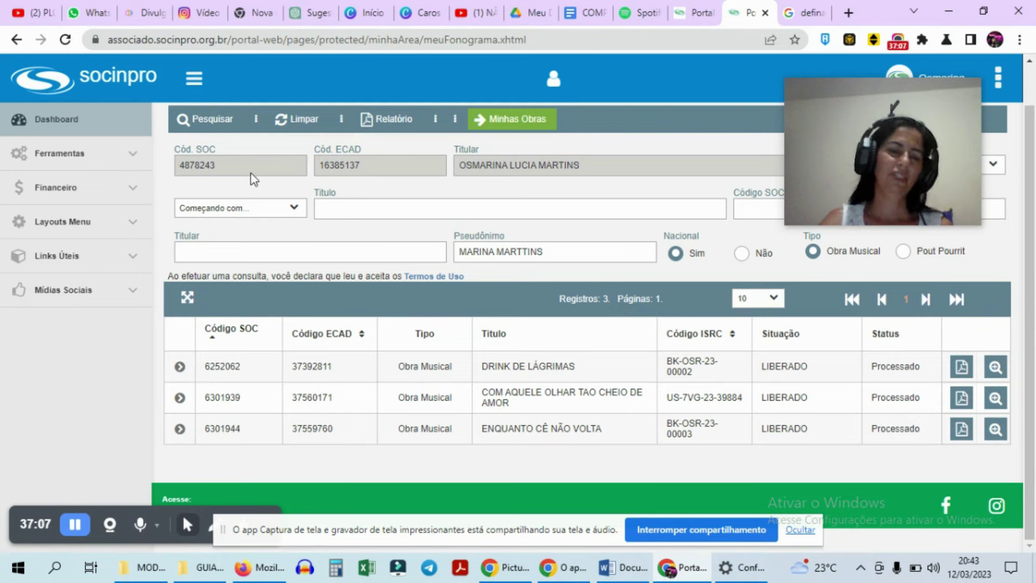
drag(556, 298, 669, 300)
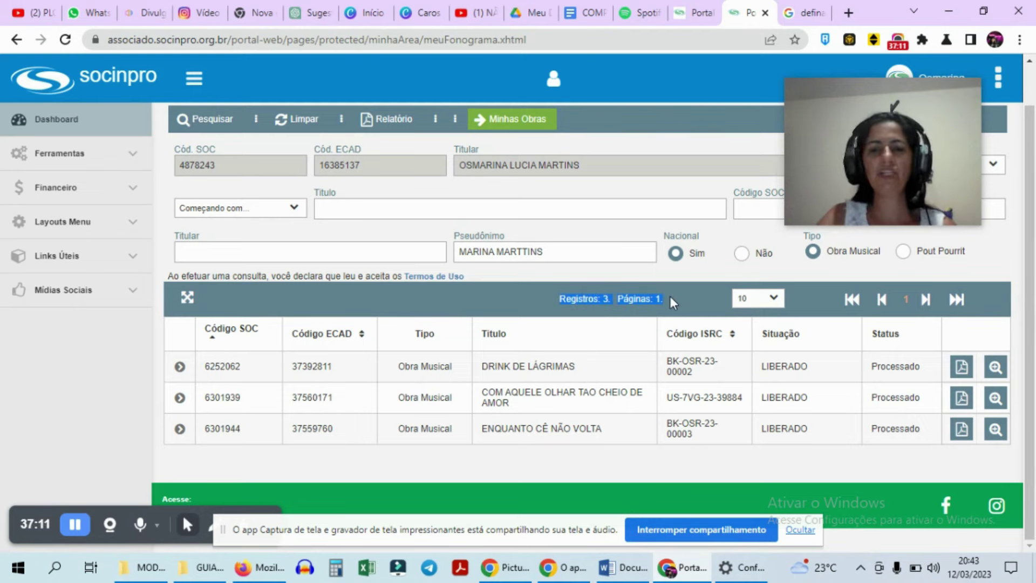